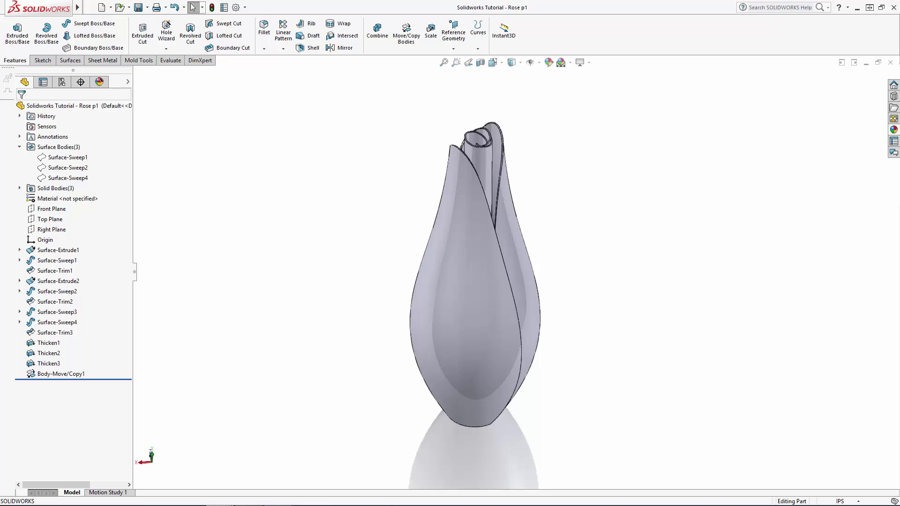
# Step: Start a new sketch on the Right Plane and view the rosebud from the right side
pyautogui.moveTo(758, 278)
pyautogui.mouseDown(button='middle')
pyautogui.moveTo(754, 393)
pyautogui.moveTo(754, 269)
pyautogui.mouseUp(button='middle')
pyautogui.click(52, 229)
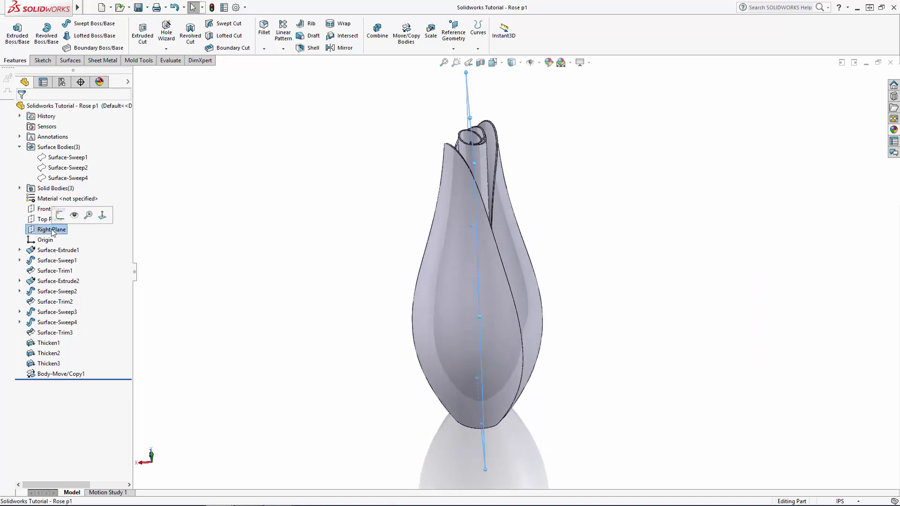
pyautogui.click(52, 213)
pyautogui.click(492, 63)
pyautogui.click(545, 115)
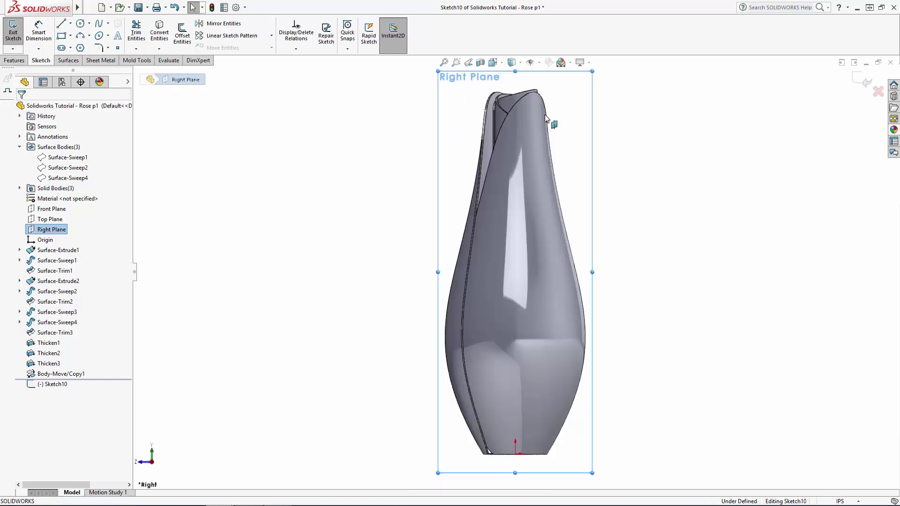
pyautogui.click(375, 91)
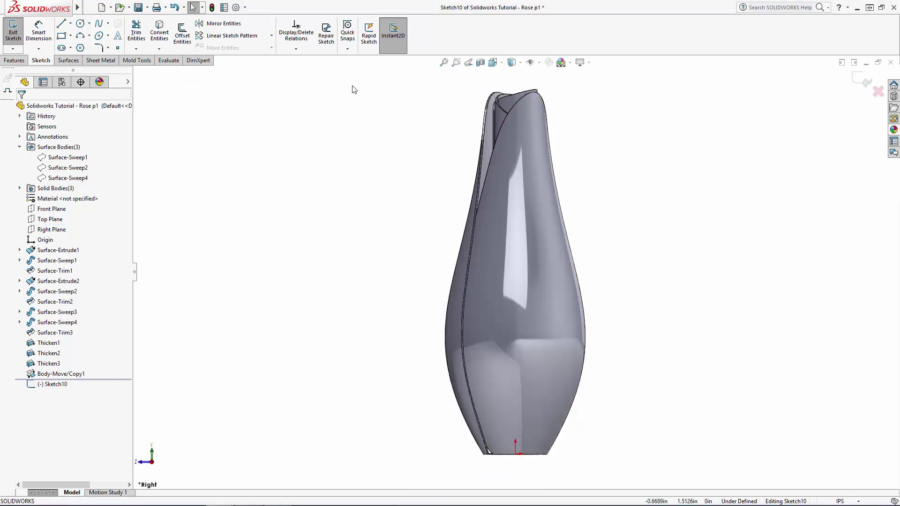
# Step: Draw a two-point spline about 1.49 in tall beside the bud and bend it into an S-shaped petal profile using its end handles
pyautogui.click(560, 453)
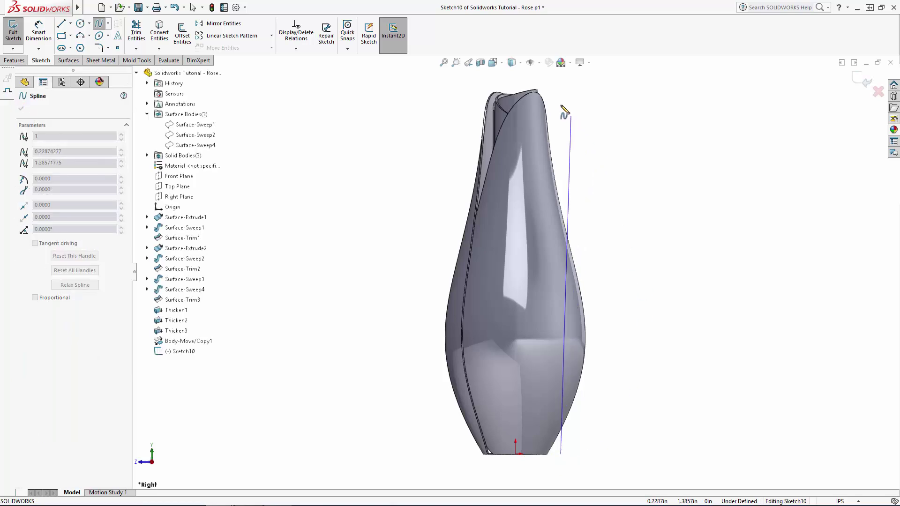
pyautogui.doubleClick(560, 90)
pyautogui.press('Escape')
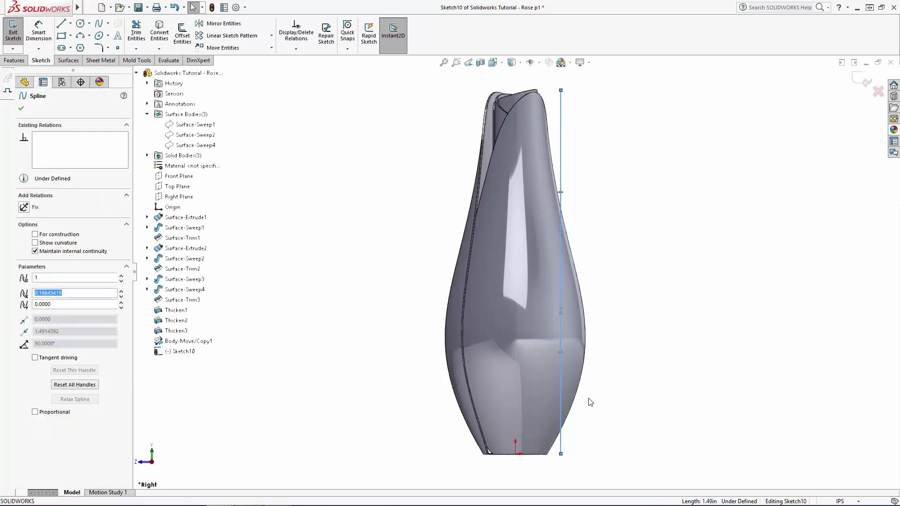
pyautogui.moveTo(561, 313); pyautogui.dragTo(630, 350)
pyautogui.click(682, 387)
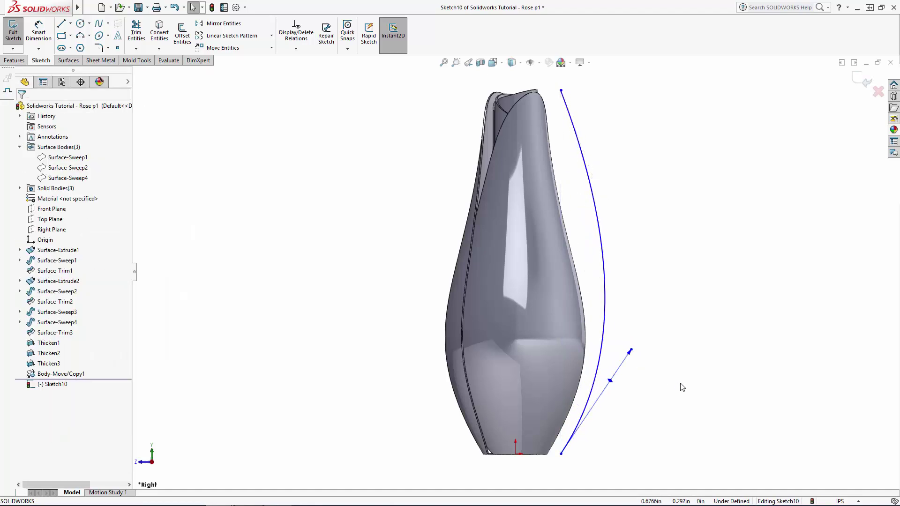
pyautogui.click(600, 233)
pyautogui.moveTo(610, 216); pyautogui.dragTo(549, 122)
pyautogui.click(647, 271)
# Step: Dimension the spline's lower endpoint 0.02 in from the outer corner of the bud's base
pyautogui.scroll(-5, 586, 412)
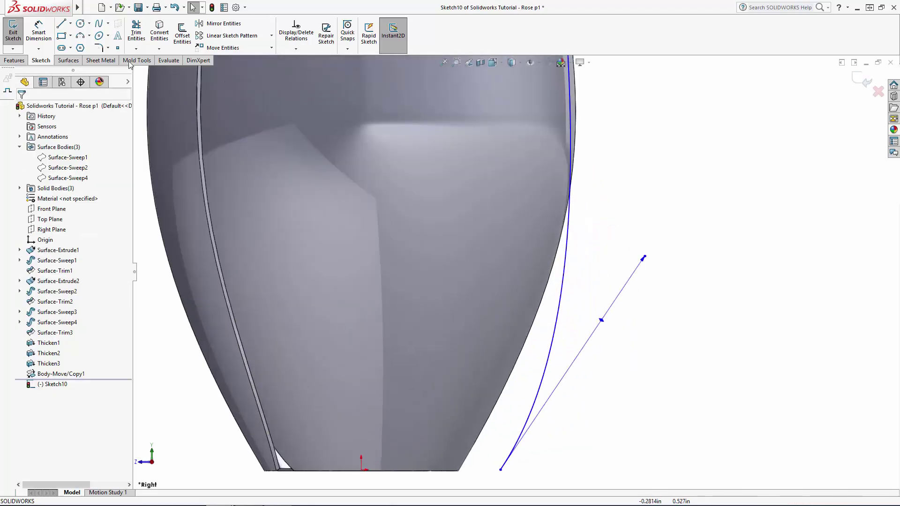
pyautogui.click(39, 32)
pyautogui.click(459, 472)
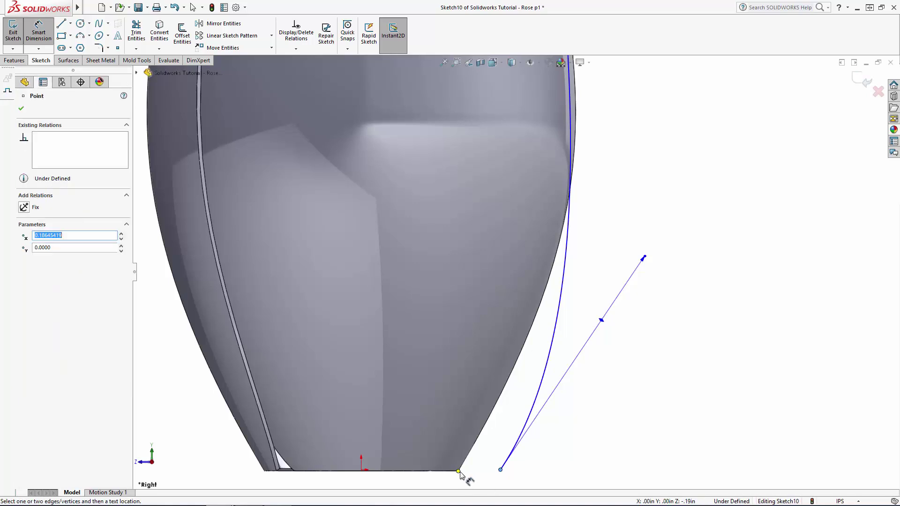
pyautogui.click(473, 475)
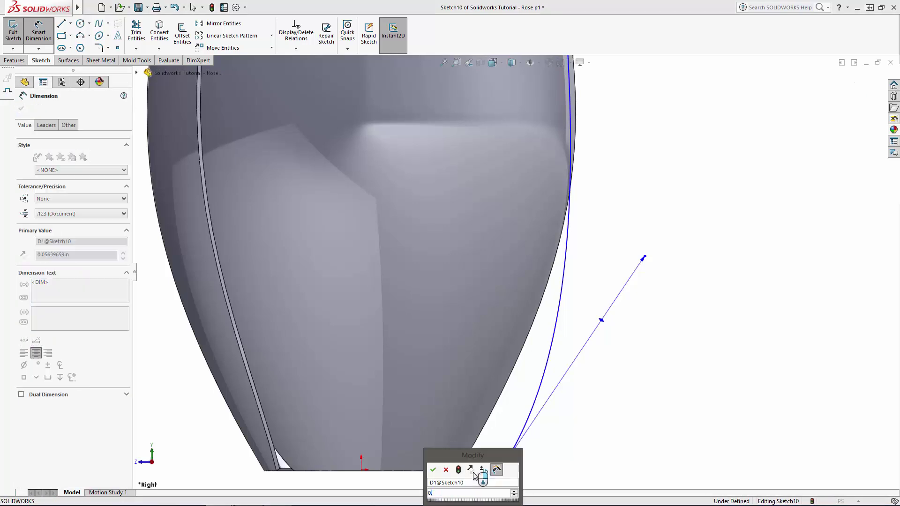
pyautogui.write('0.02')
pyautogui.press('Return')
pyautogui.scroll(5, 598, 341)
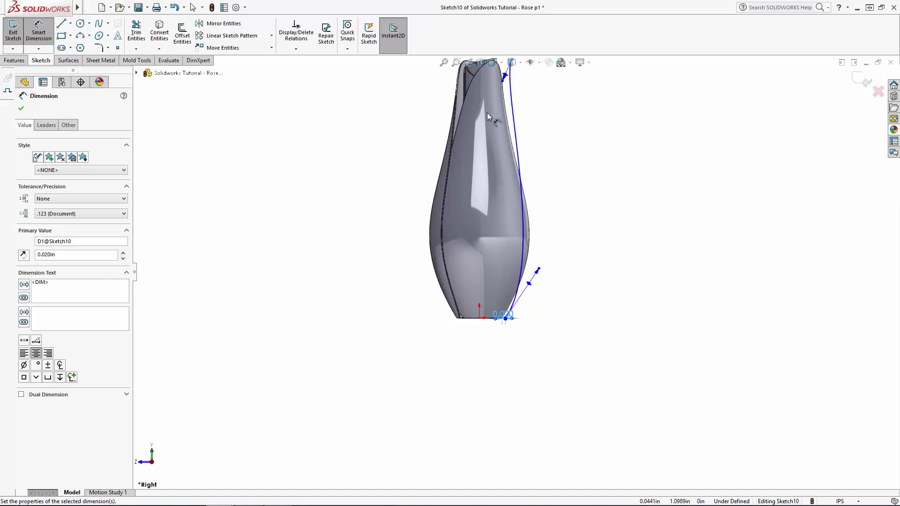
pyautogui.scroll(-2, 552, 241)
pyautogui.click(544, 378)
pyautogui.press('Escape')
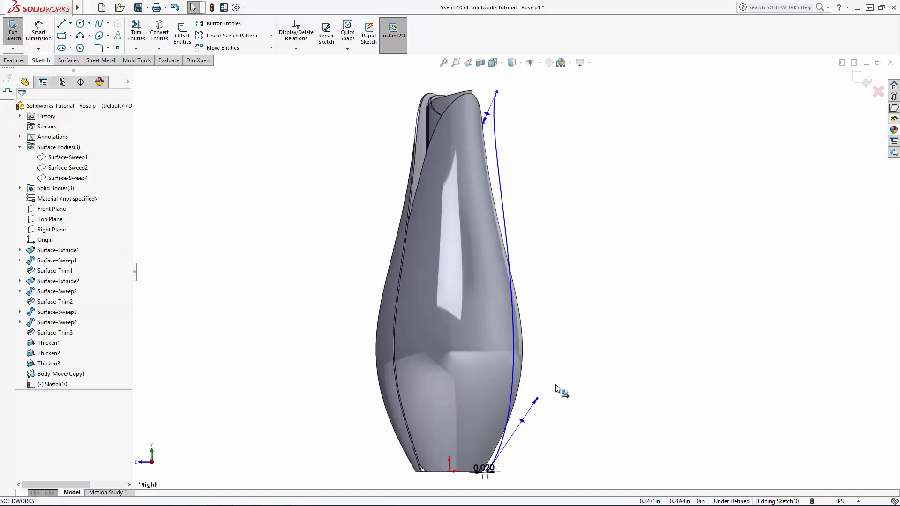
# Step: Reshape the spline with its lower and upper tangent handles so its belly bulges outside the bud's outline
pyautogui.moveTo(537, 400); pyautogui.dragTo(574, 365)
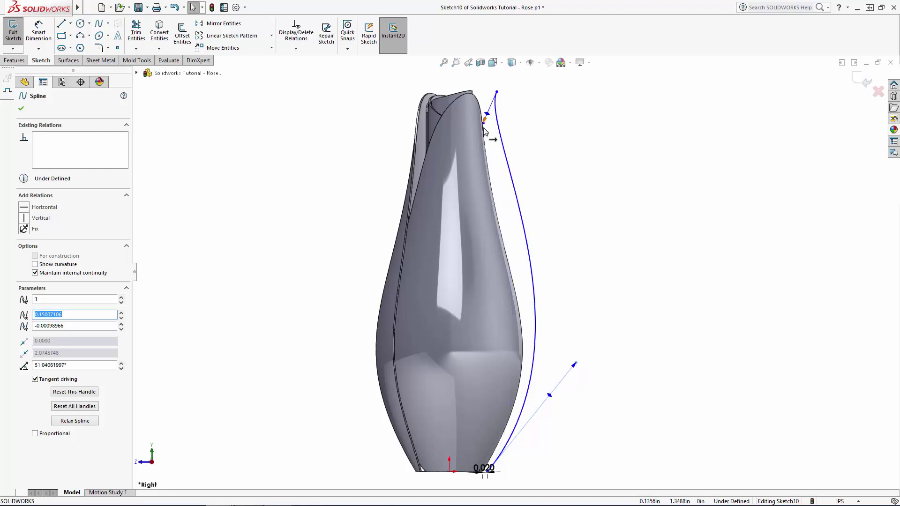
pyautogui.moveTo(483, 122); pyautogui.dragTo(477, 132)
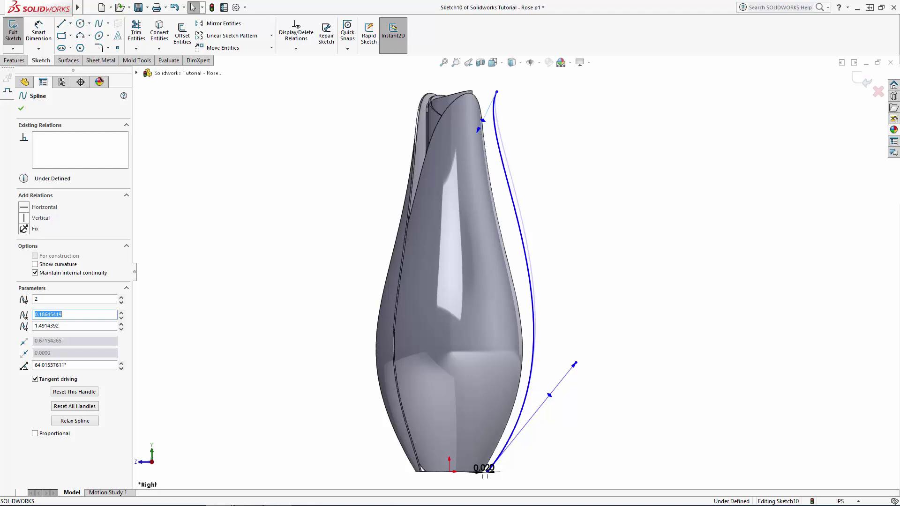
pyautogui.click(525, 152)
# Step: Draw a three-point arc spanning about 0.12 in from the spline's upper end, curling outward away from the bud
pyautogui.click(81, 36)
pyautogui.click(497, 92)
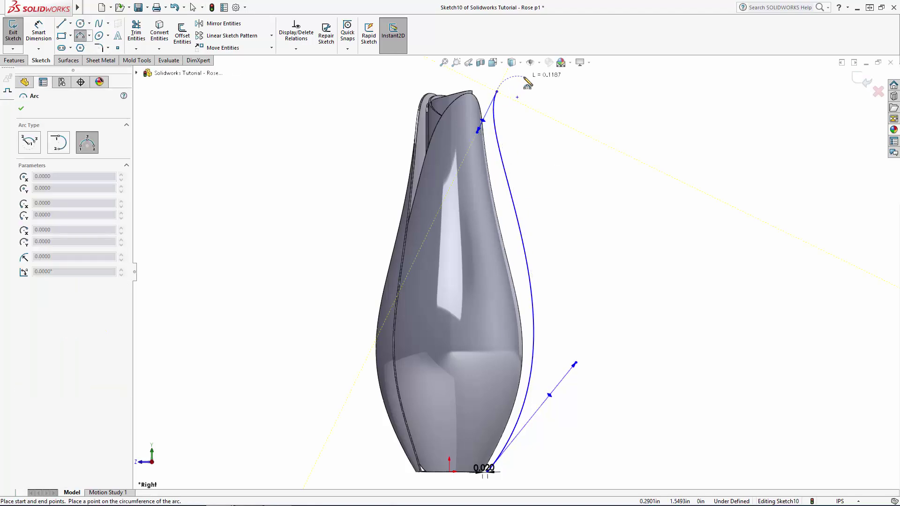
pyautogui.click(523, 77)
pyautogui.click(509, 78)
pyautogui.press('Escape')
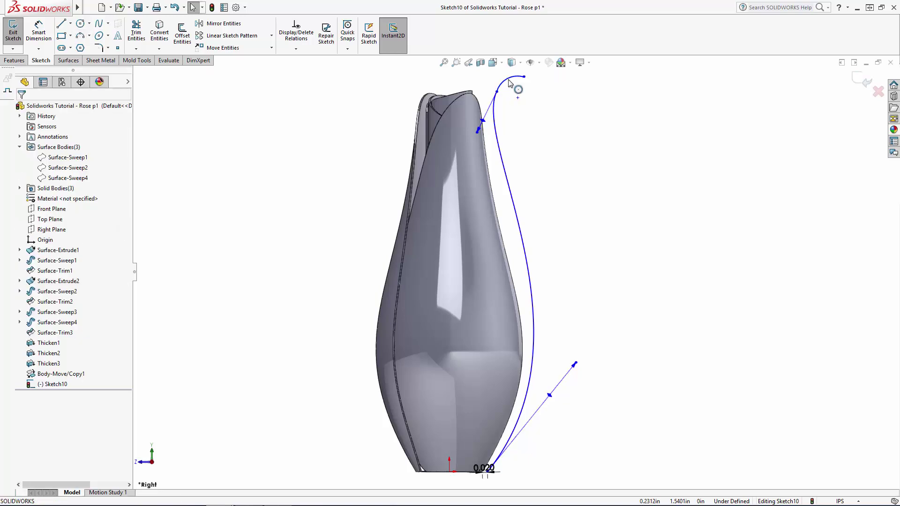
# Step: Add a tangent relation between the arc and the spline
pyautogui.click(509, 79)
pyautogui.keyDown('ctrl'); pyautogui.click(494, 113); pyautogui.keyUp('ctrl')
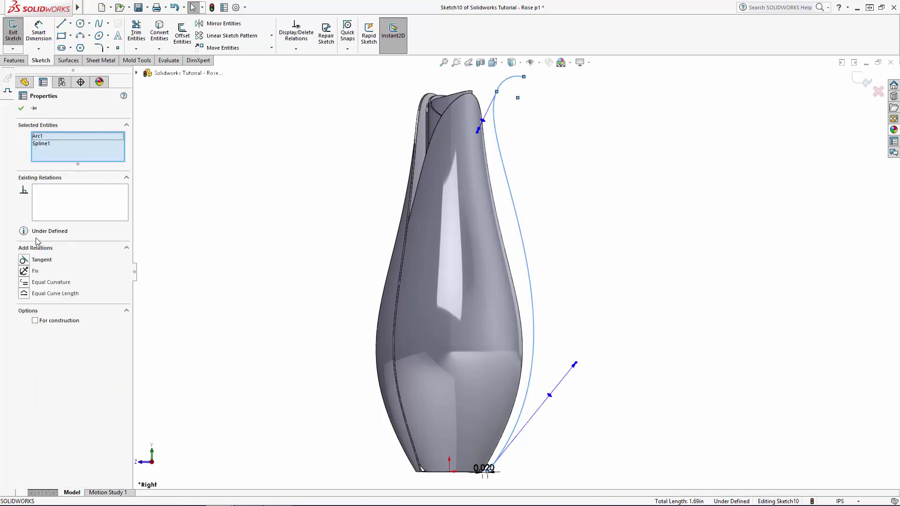
pyautogui.click(28, 259)
pyautogui.click(382, 162)
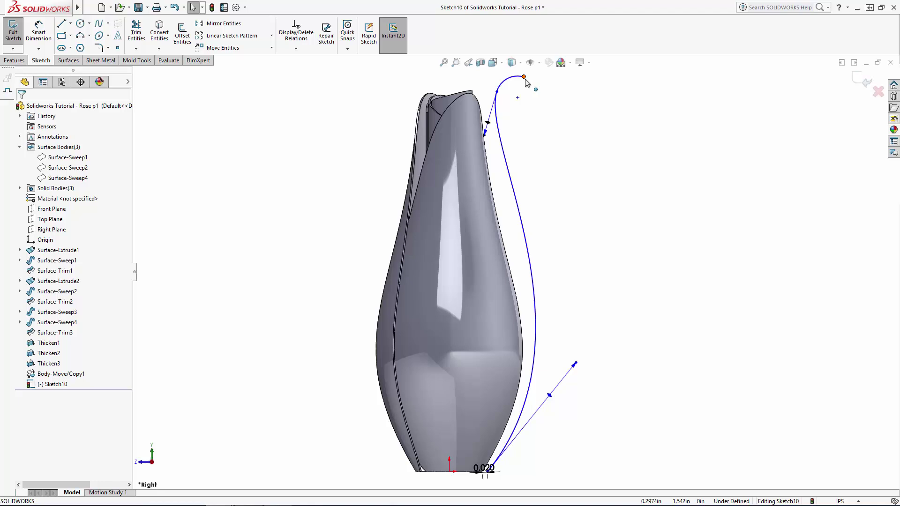
# Step: Shorten the arc by pulling its free end inward, and exit the profile sketch
pyautogui.moveTo(525, 82); pyautogui.dragTo(512, 77)
pyautogui.click(557, 174)
pyautogui.scroll(3, 606, 252)
pyautogui.keyDown('ctrl'); pyautogui.moveTo(578, 368); pyautogui.dragTo(557, 336, button='middle'); pyautogui.keyUp('ctrl')
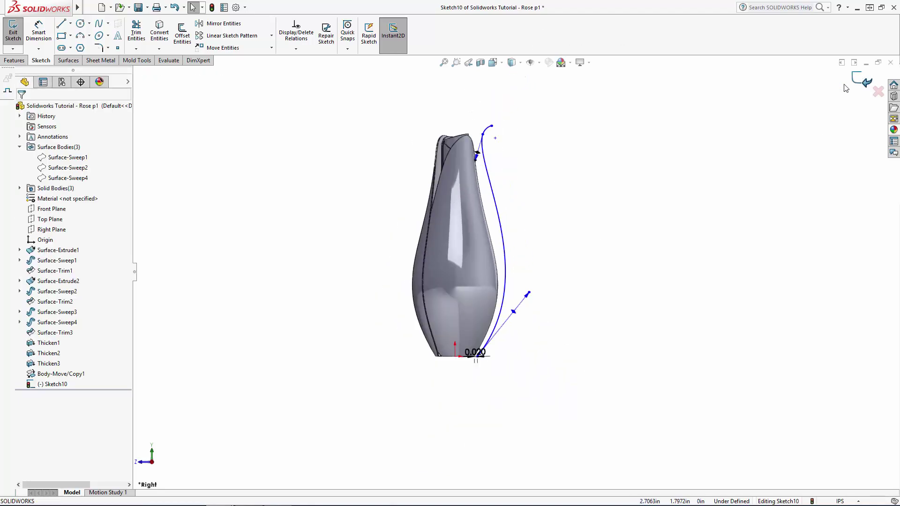
pyautogui.click(860, 80)
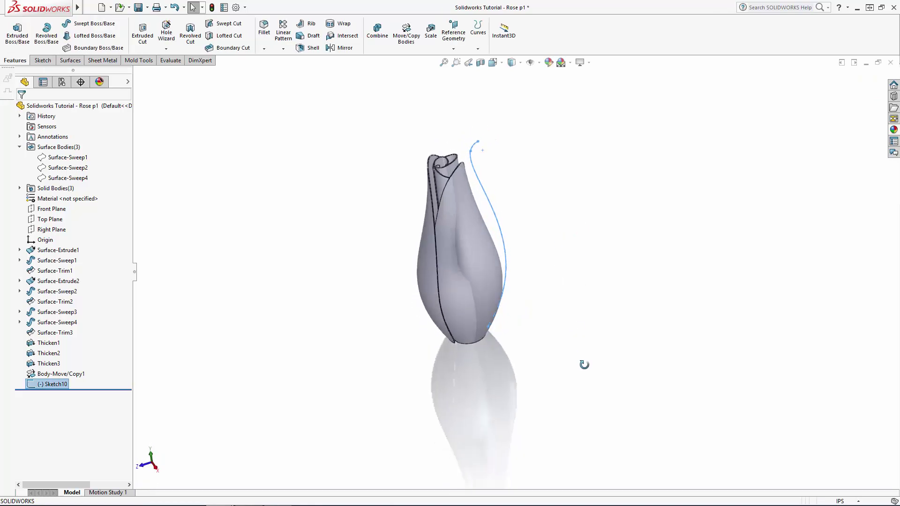
# Step: Start a new sketch on the Top Plane and view the bud from the bottom
pyautogui.click(41, 221)
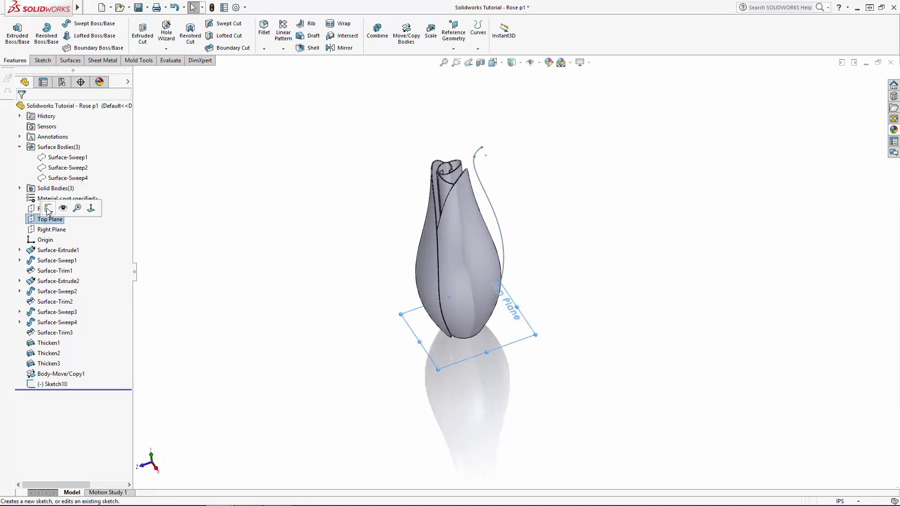
pyautogui.click(48, 209)
pyautogui.click(495, 63)
pyautogui.click(537, 118)
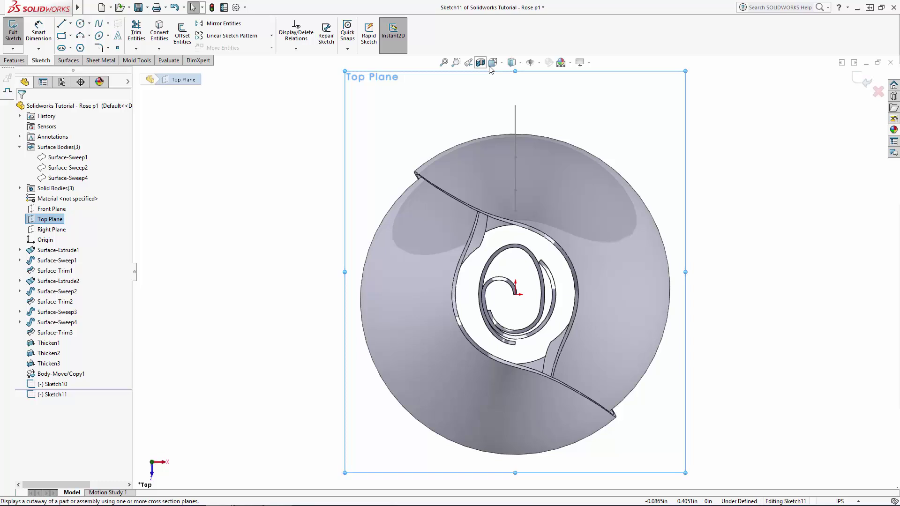
pyautogui.click(713, 145)
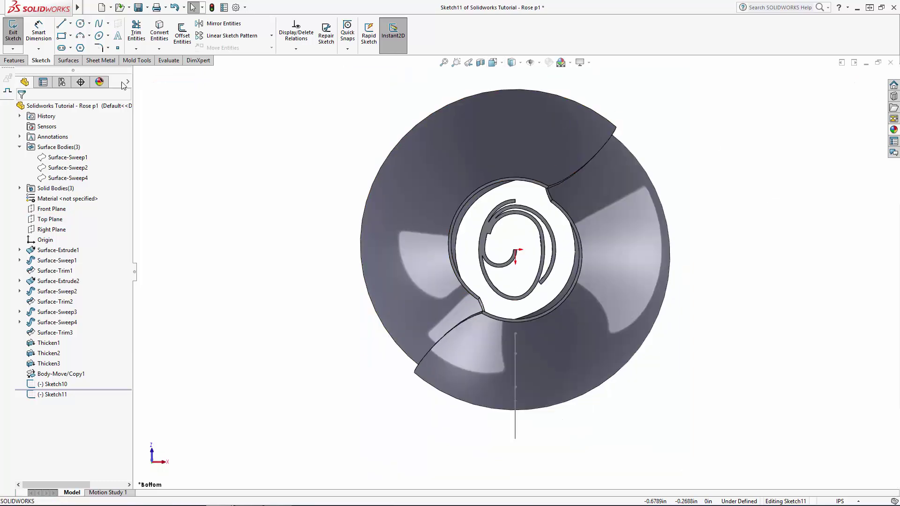
# Step: Draw a three-point spline from the profile curve's inner end, curving around one side of the bud's base
pyautogui.click(100, 24)
pyautogui.scroll(-5, 562, 286)
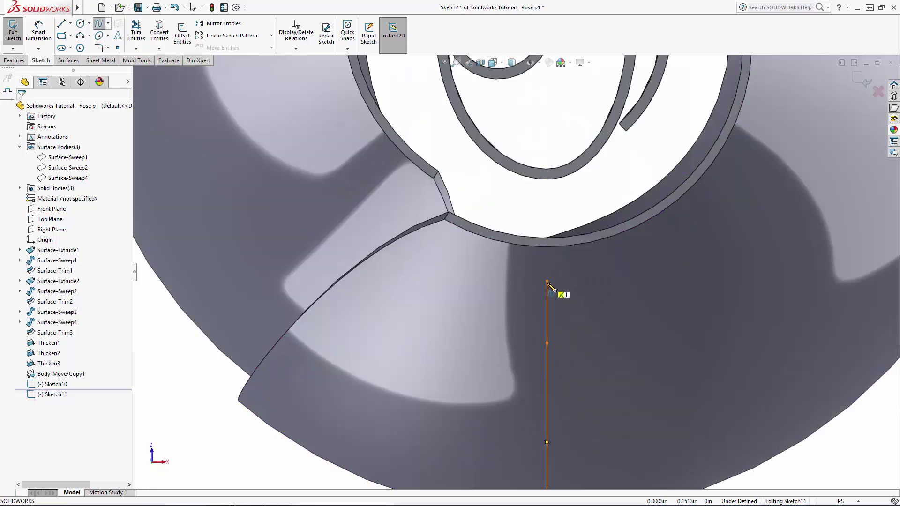
pyautogui.click(547, 281)
pyautogui.scroll(5, 546, 283)
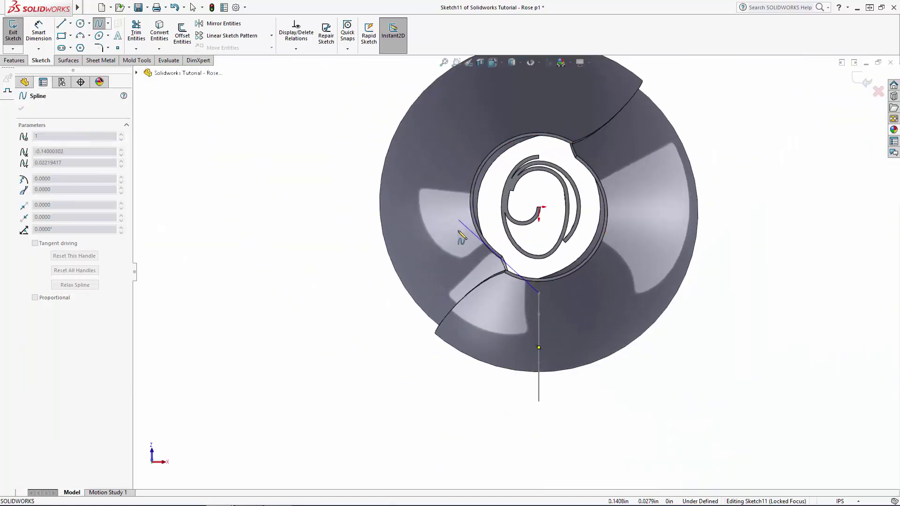
pyautogui.click(456, 245)
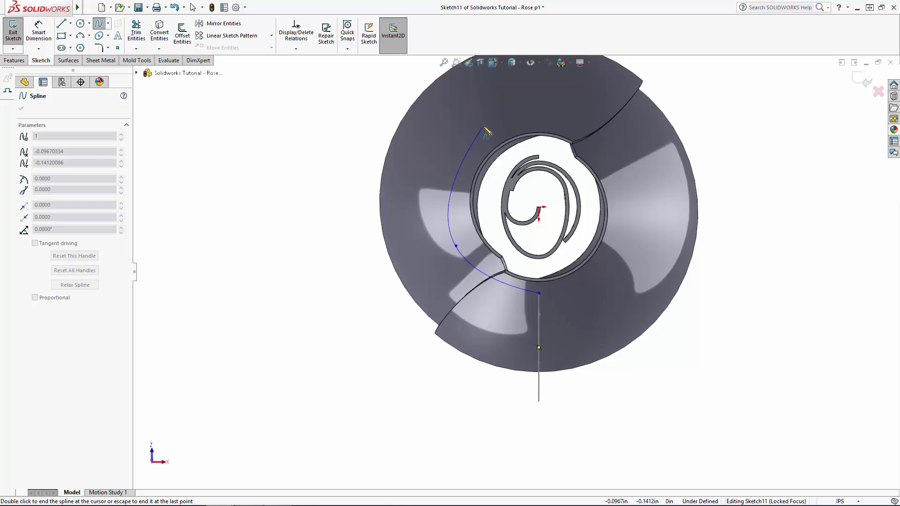
pyautogui.doubleClick(486, 125)
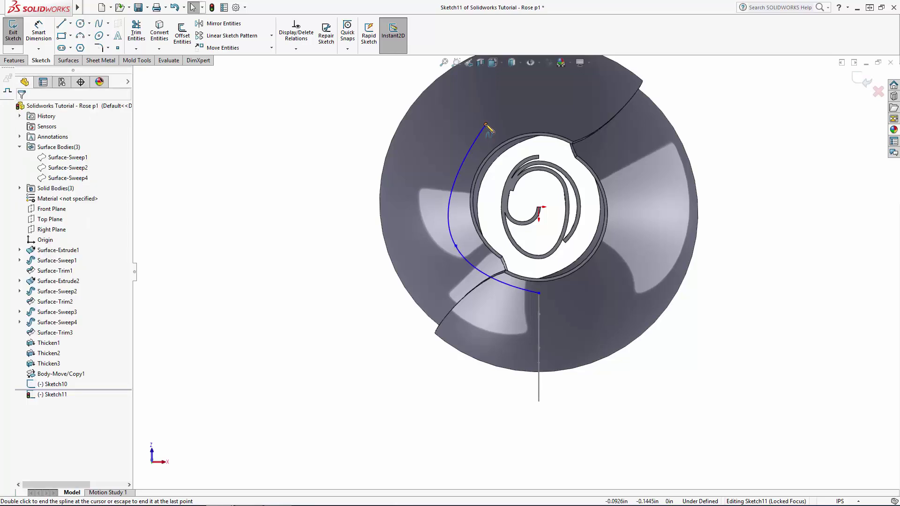
# Step: Make the new spline's start point coincident with the lower endpoint of the petal profile sketch
pyautogui.click(539, 294)
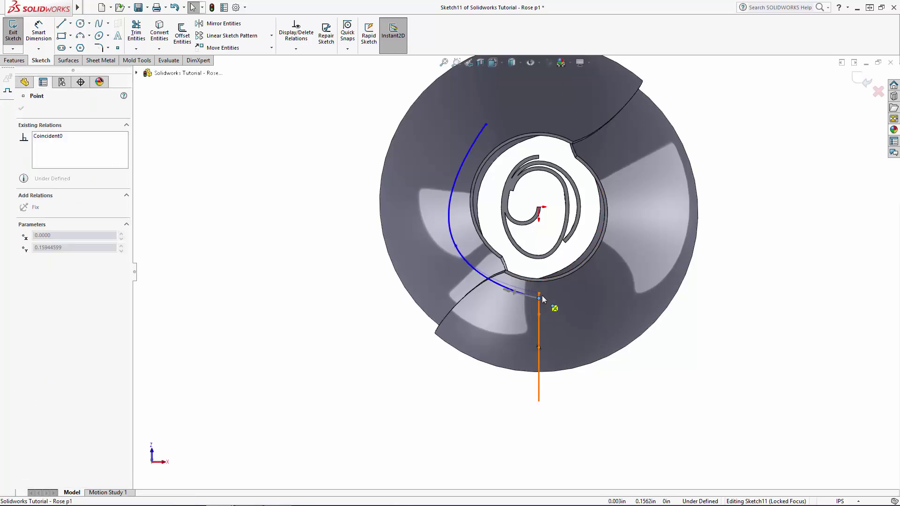
pyautogui.click(645, 360)
pyautogui.moveTo(602, 347); pyautogui.dragTo(662, 336, button='middle')
pyautogui.scroll(-4, 644, 238)
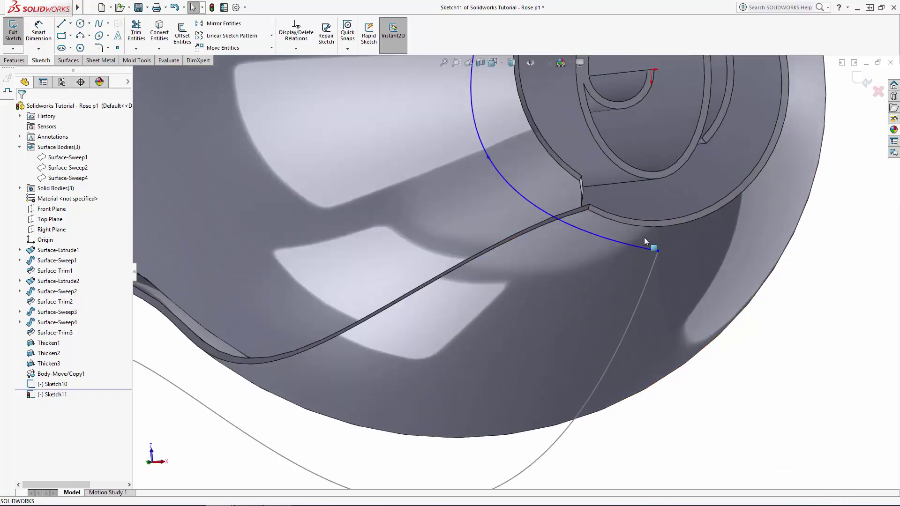
pyautogui.scroll(-5, 644, 238)
pyautogui.moveTo(528, 207)
pyautogui.mouseDown()
pyautogui.moveTo(524, 235)
pyautogui.moveTo(528, 207)
pyautogui.mouseUp()
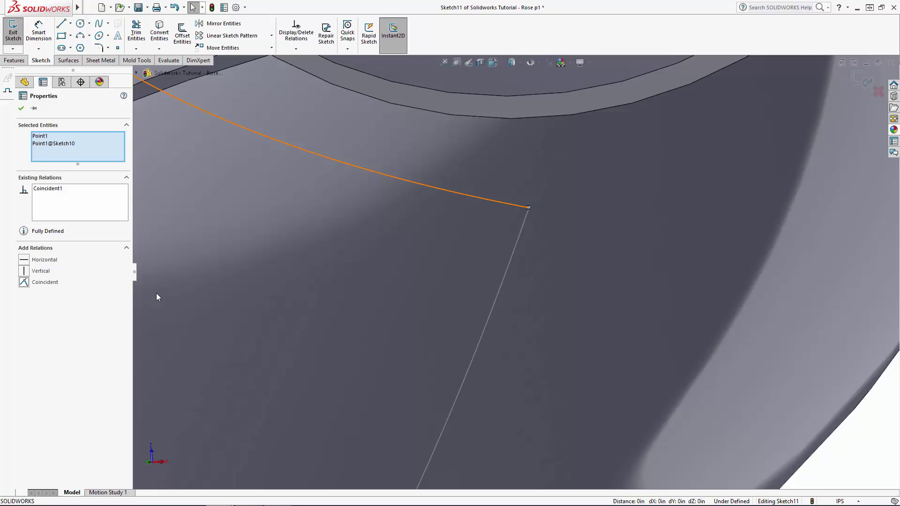
pyautogui.click(591, 297)
# Step: In the bottom view, adjust the spline's free-end tangent handle so the curve wraps more roundly around the base
pyautogui.scroll(10, 578, 291)
pyautogui.click(493, 62)
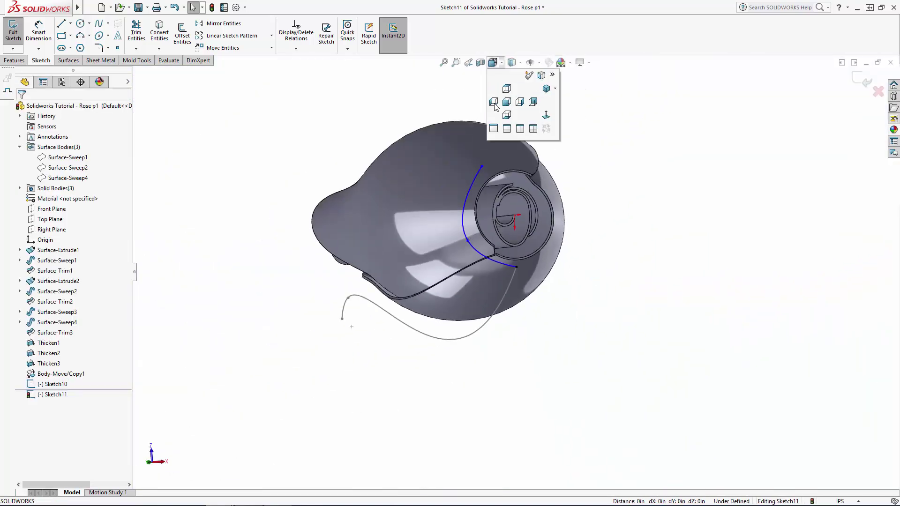
pyautogui.click(506, 115)
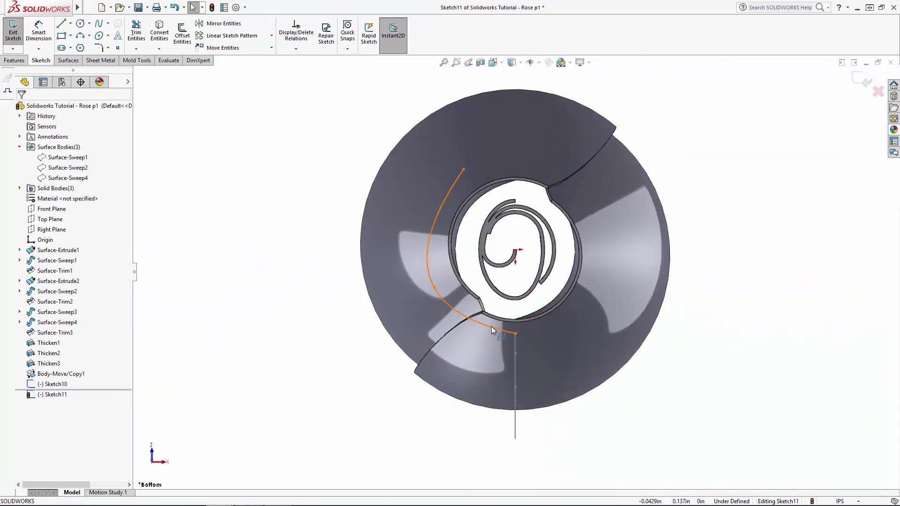
pyautogui.click(491, 330)
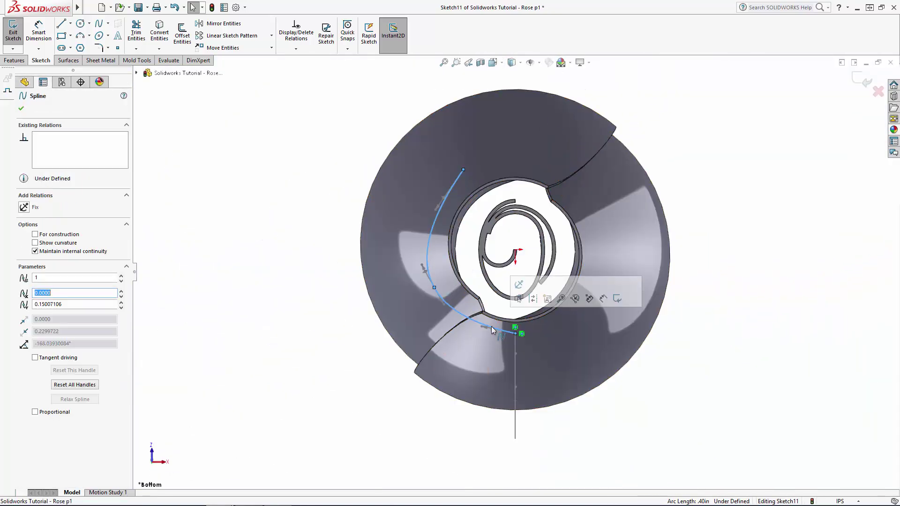
pyautogui.click(434, 208)
pyautogui.moveTo(434, 208)
pyautogui.mouseDown()
pyautogui.moveTo(437, 189)
pyautogui.moveTo(433, 196)
pyautogui.mouseUp()
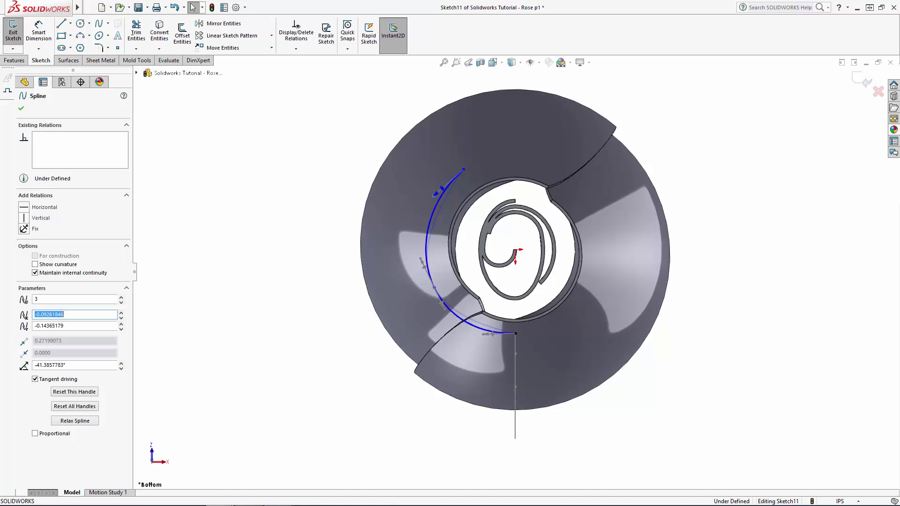
pyautogui.click(325, 161)
# Step: Draw a three-point spline from the profile's lower endpoint, curving around the other side of the bud's base
pyautogui.click(98, 24)
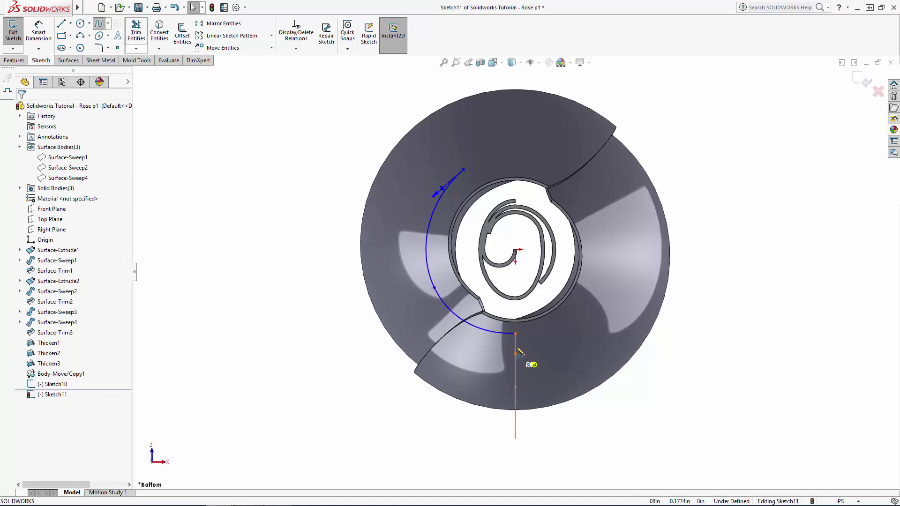
pyautogui.click(516, 333)
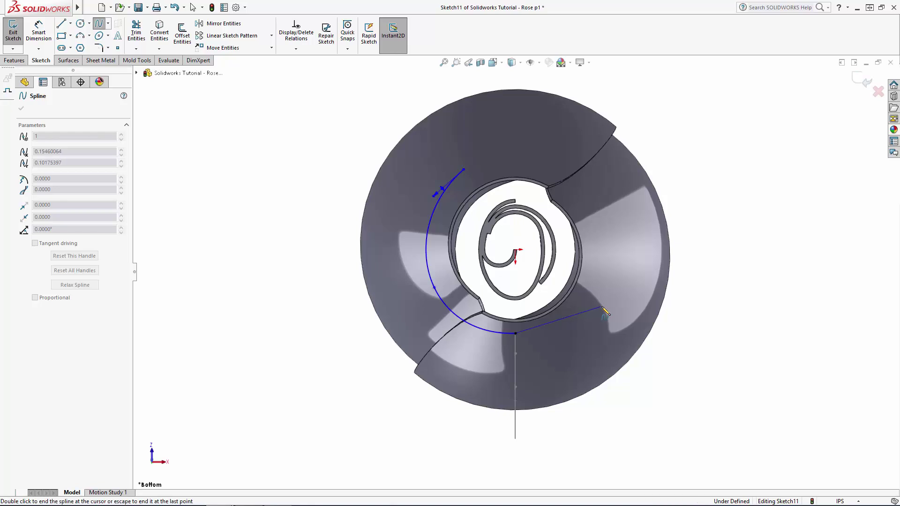
pyautogui.doubleClick(594, 213)
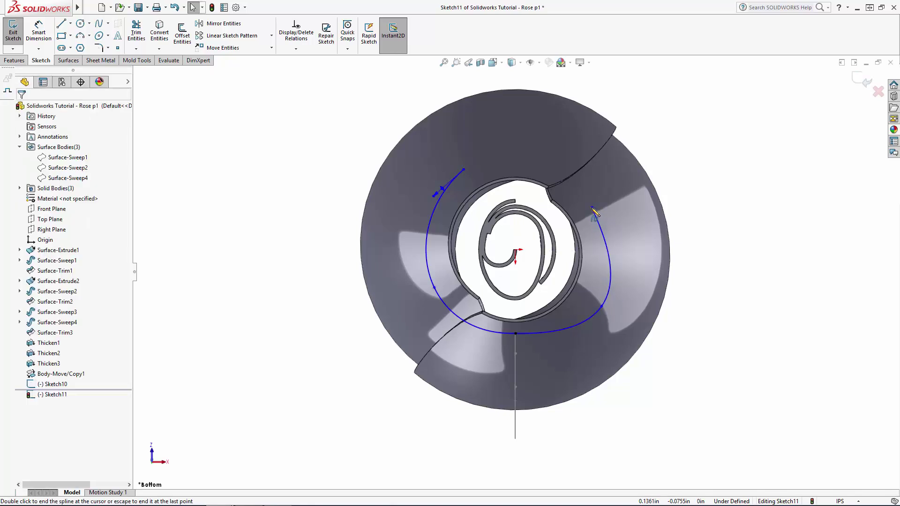
# Step: Add a relation that joins the two base splines smoothly at their shared point, and finish the sketch
pyautogui.click(520, 333)
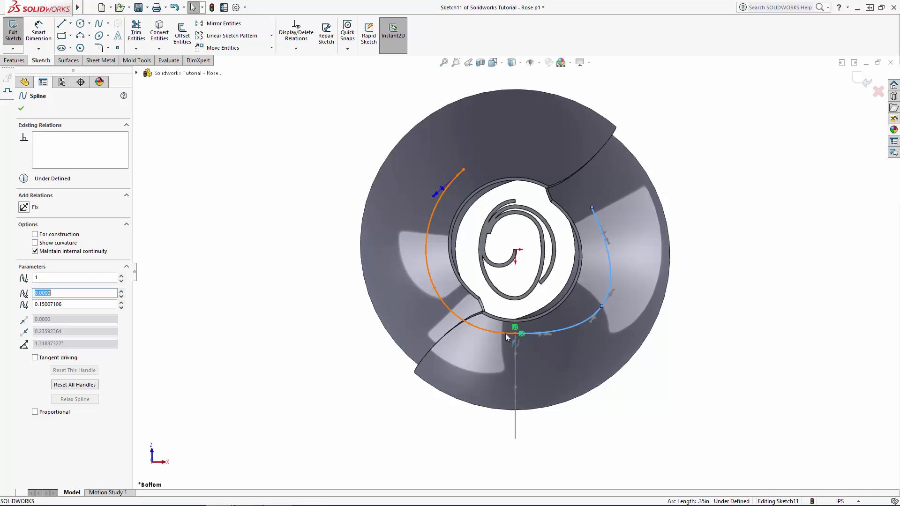
pyautogui.click(26, 260)
pyautogui.click(299, 416)
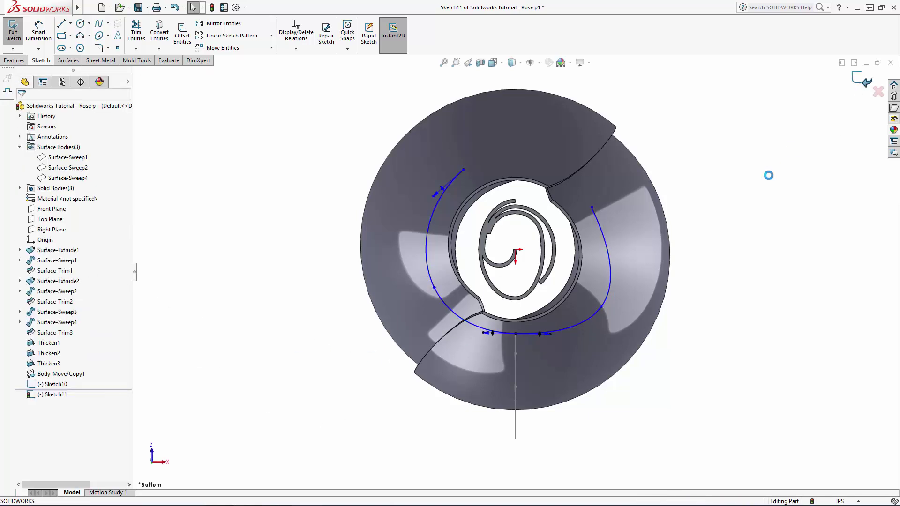
# Step: Start a swept surface with the petal's side curve in Sketch10 as the sketch profile
pyautogui.moveTo(680, 291)
pyautogui.mouseDown(button='middle')
pyautogui.moveTo(587, 235)
pyautogui.moveTo(503, 366)
pyautogui.moveTo(424, 436)
pyautogui.moveTo(438, 466)
pyautogui.mouseUp(button='middle')
pyautogui.click(596, 441)
pyautogui.scroll(2, 571, 400)
pyautogui.scroll(-4, 557, 395)
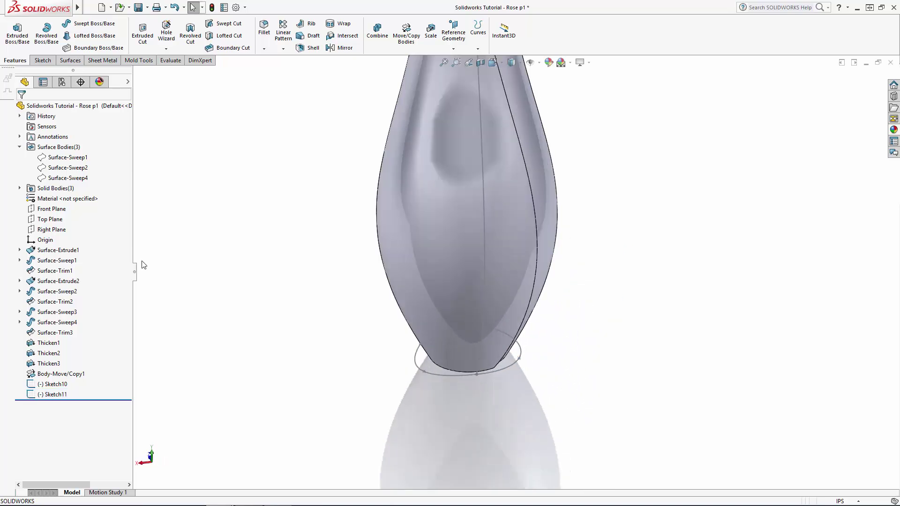
pyautogui.click(70, 60)
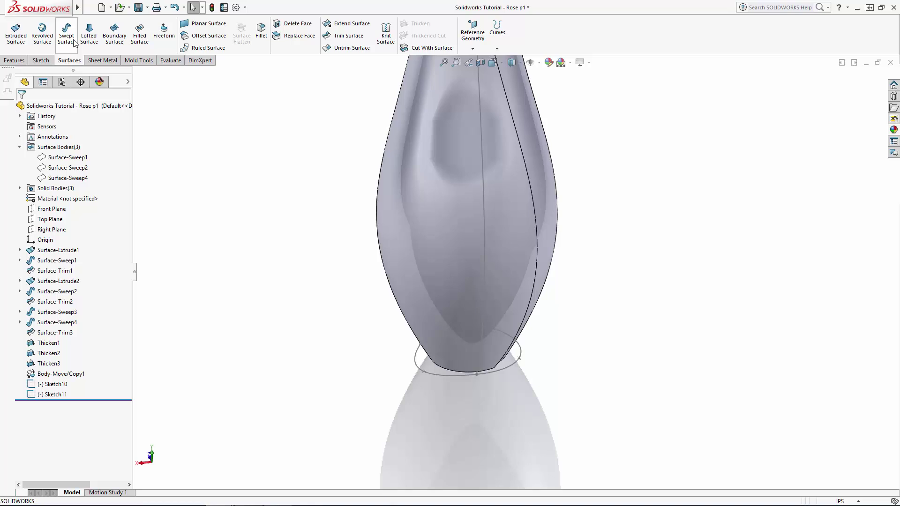
pyautogui.click(74, 43)
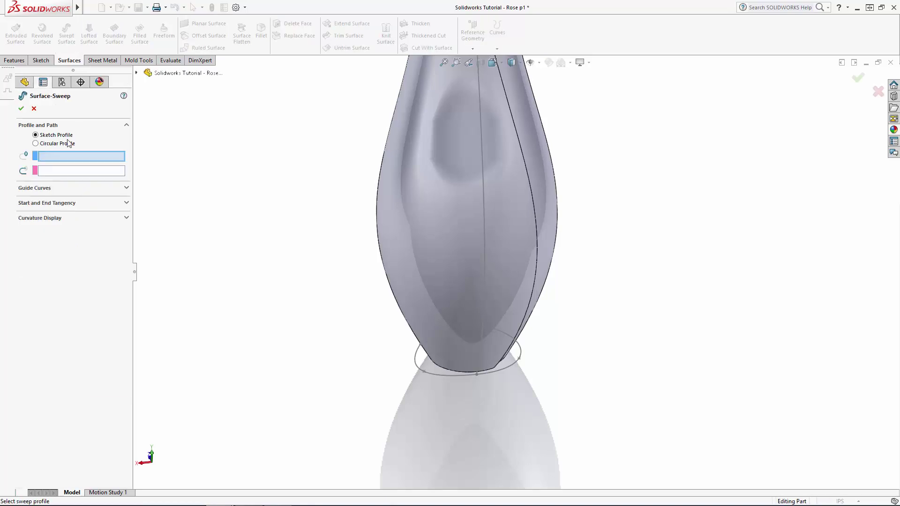
pyautogui.click(484, 210)
# Step: Use the base curve Sketch11 as the sweep path, set the direction to bidirectional, and create the surface
pyautogui.moveTo(345, 180); pyautogui.dragTo(334, 232, button='middle')
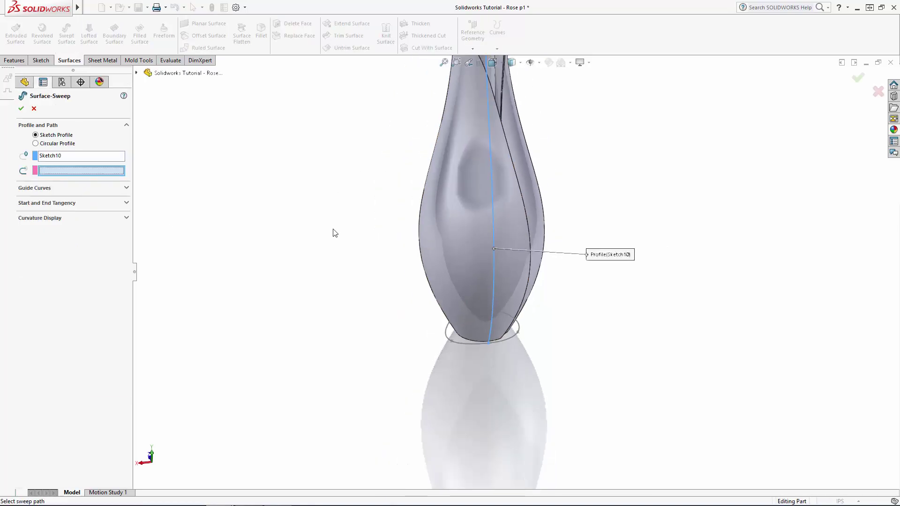
pyautogui.scroll(-2, 335, 233)
pyautogui.scroll(1, 528, 162)
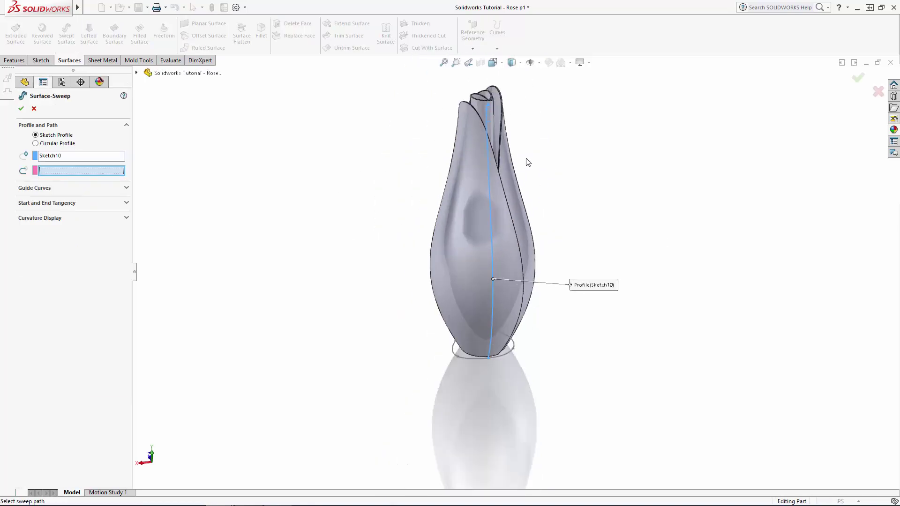
pyautogui.click(477, 358)
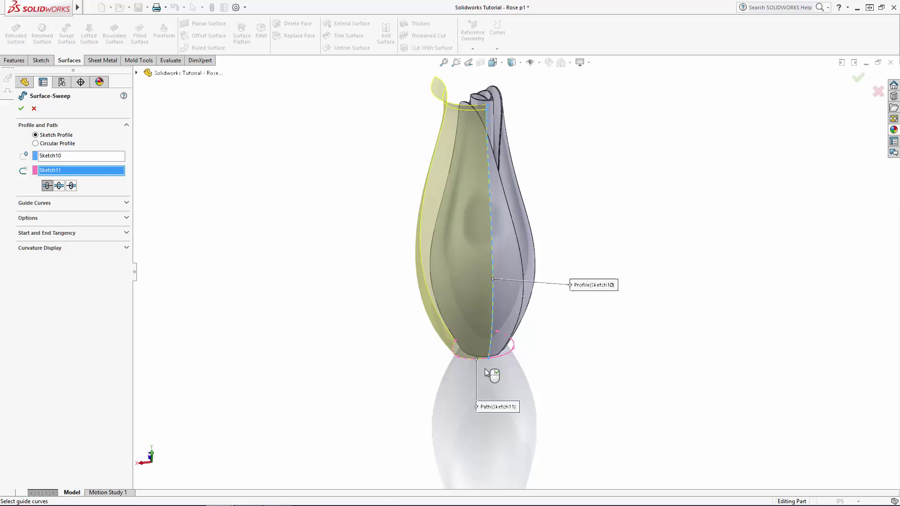
pyautogui.click(59, 186)
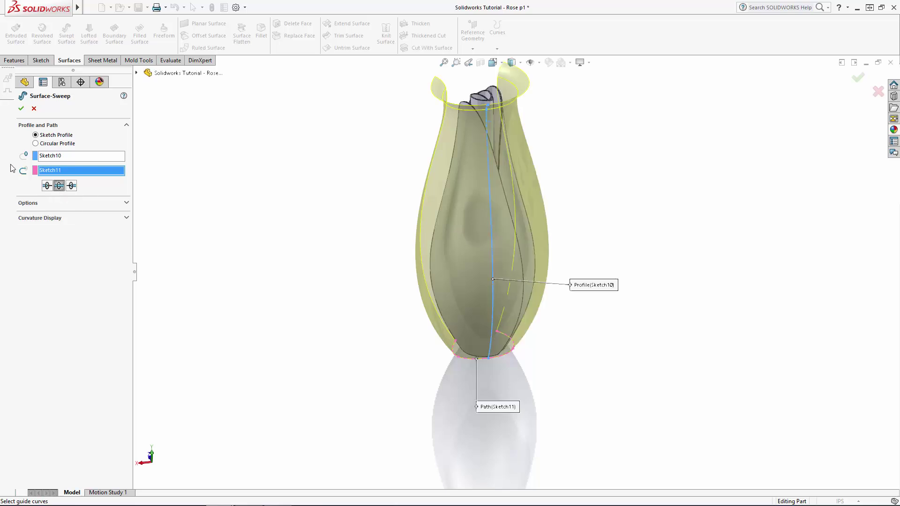
pyautogui.click(21, 109)
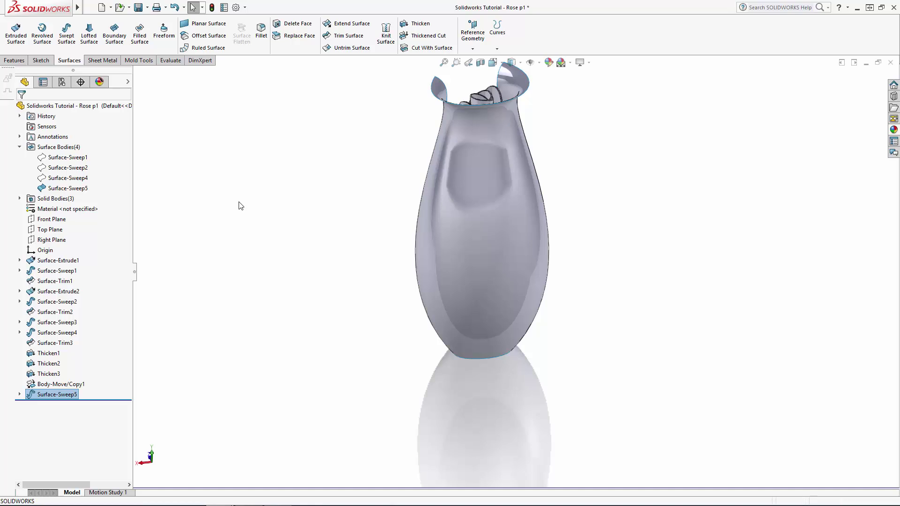
# Step: Open the swept petal's profile sketch, Sketch10, for editing and view it from the right
pyautogui.click(462, 255)
pyautogui.moveTo(386, 307); pyautogui.dragTo(390, 215, button='middle')
pyautogui.click(390, 215)
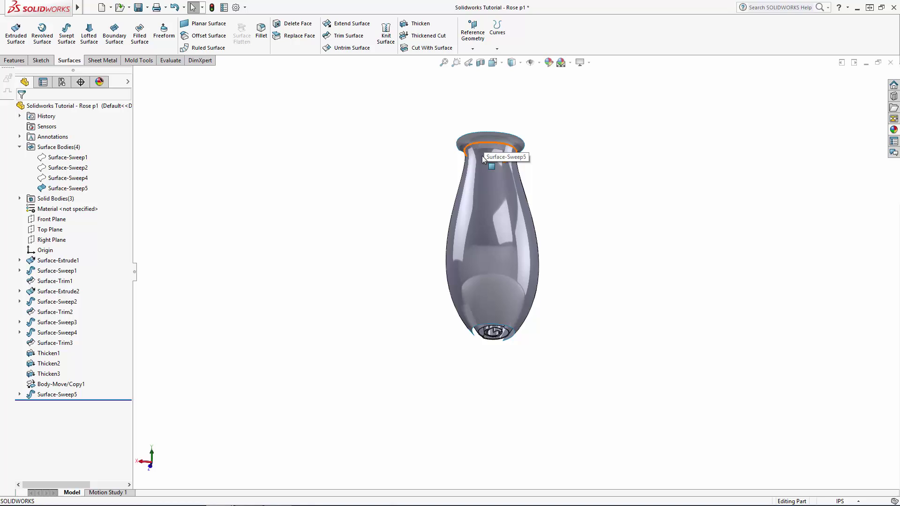
pyautogui.click(19, 394)
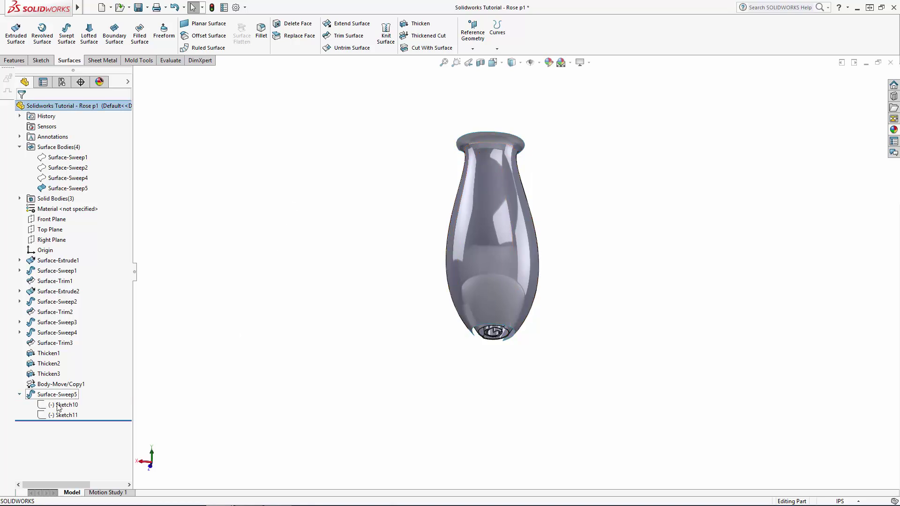
pyautogui.click(59, 405)
pyautogui.click(65, 375)
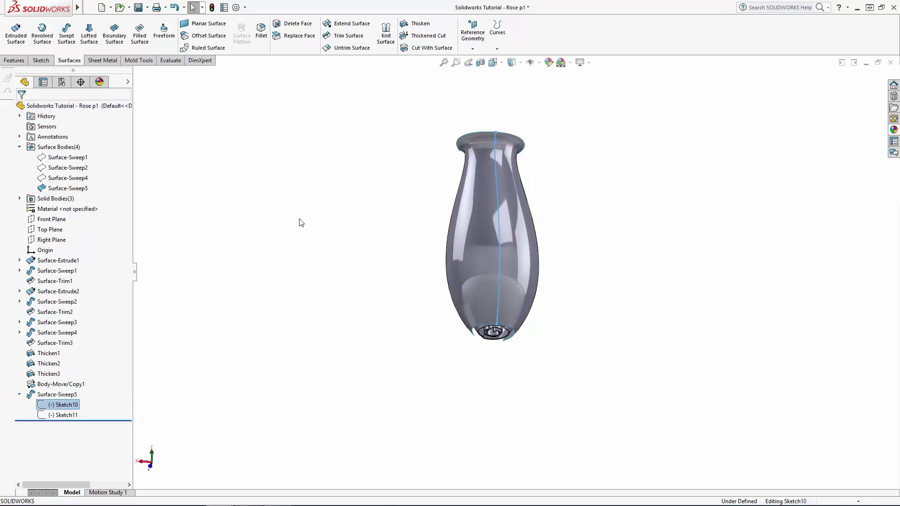
pyautogui.click(500, 62)
pyautogui.click(519, 102)
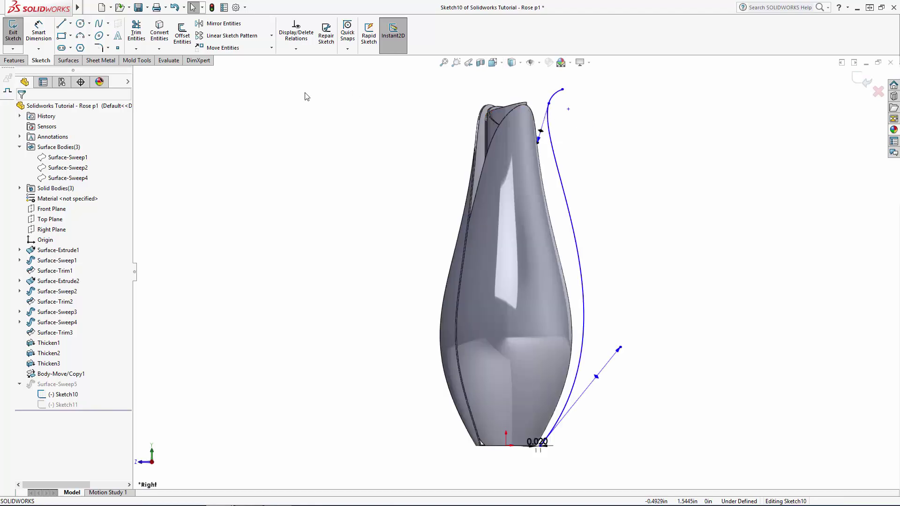
# Step: Fit a constrained, open spline through the profile's long curve and tip arc with a finer tolerance, and exit the sketch
pyautogui.moveTo(77, 7)
pyautogui.click(165, 7)
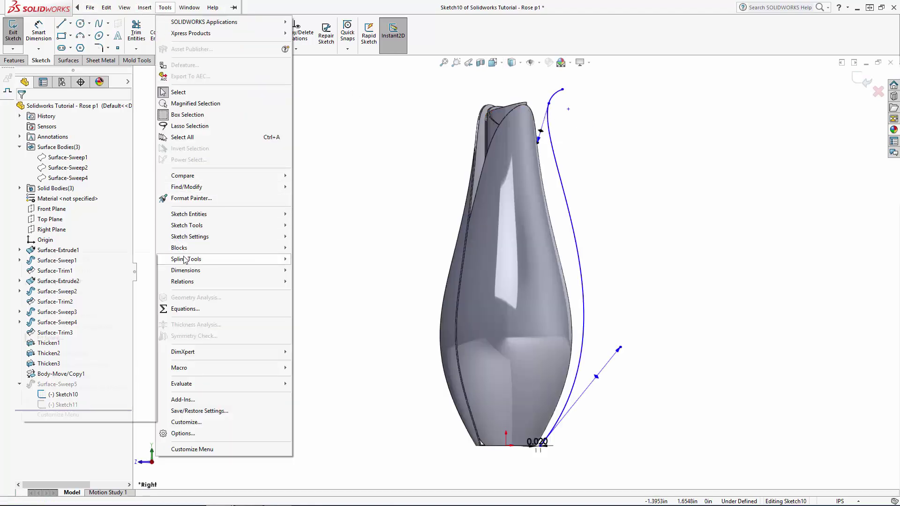
pyautogui.moveTo(185, 259)
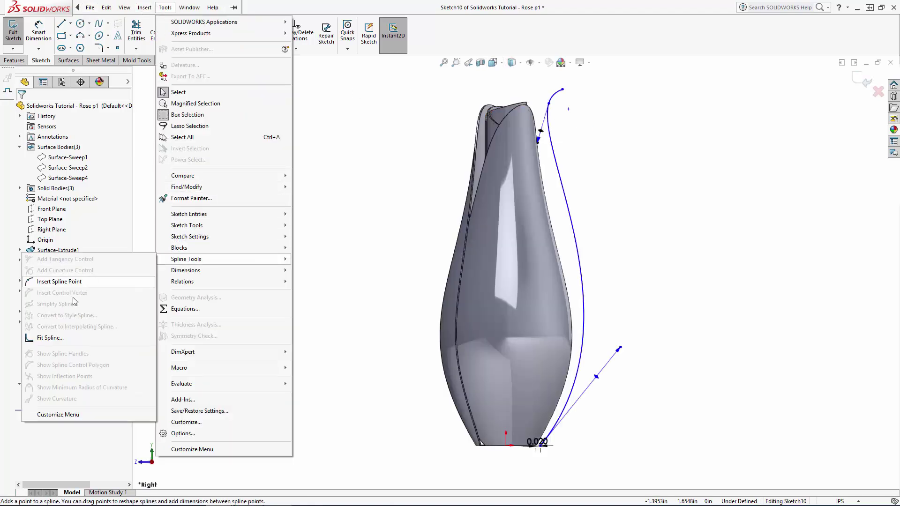
pyautogui.click(79, 341)
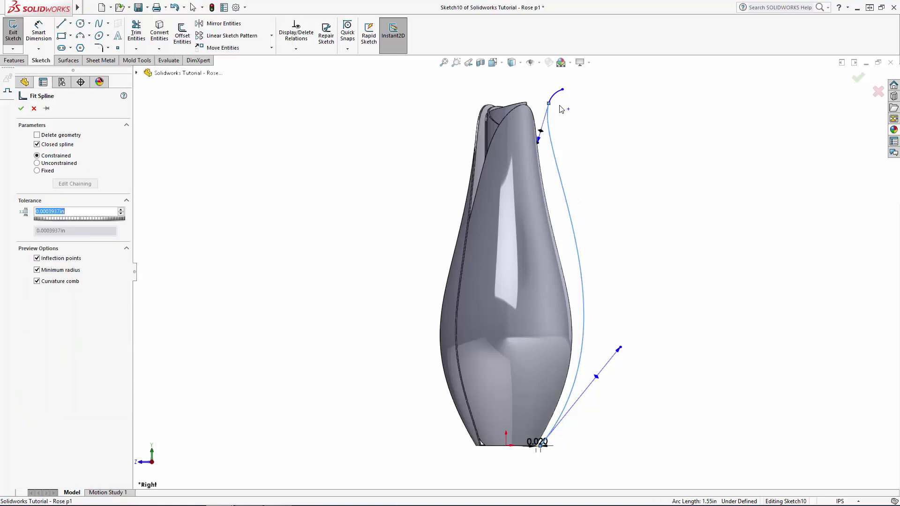
pyautogui.click(63, 145)
pyautogui.moveTo(114, 220); pyautogui.dragTo(34, 225)
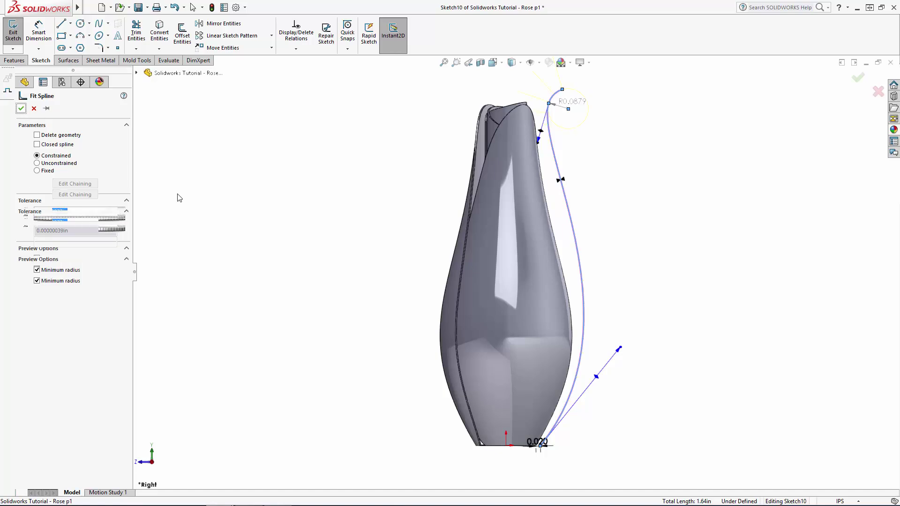
pyautogui.press('Return')
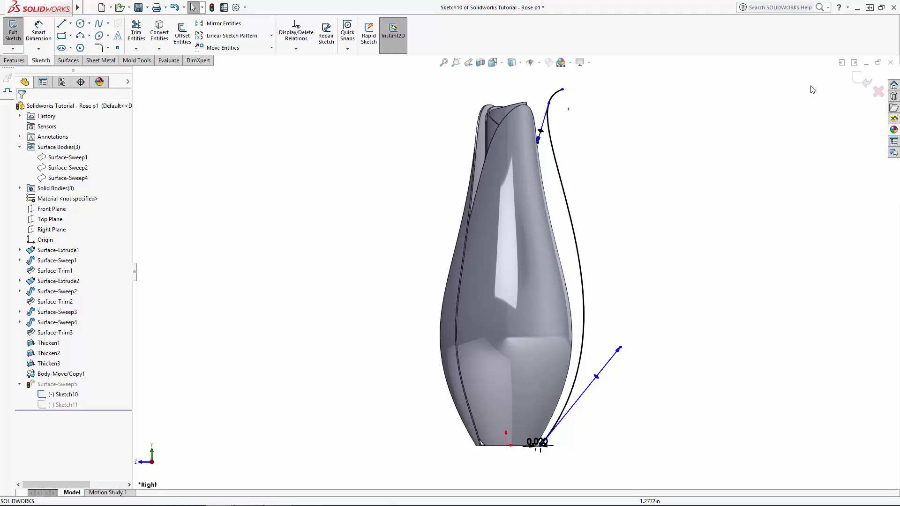
pyautogui.click(865, 81)
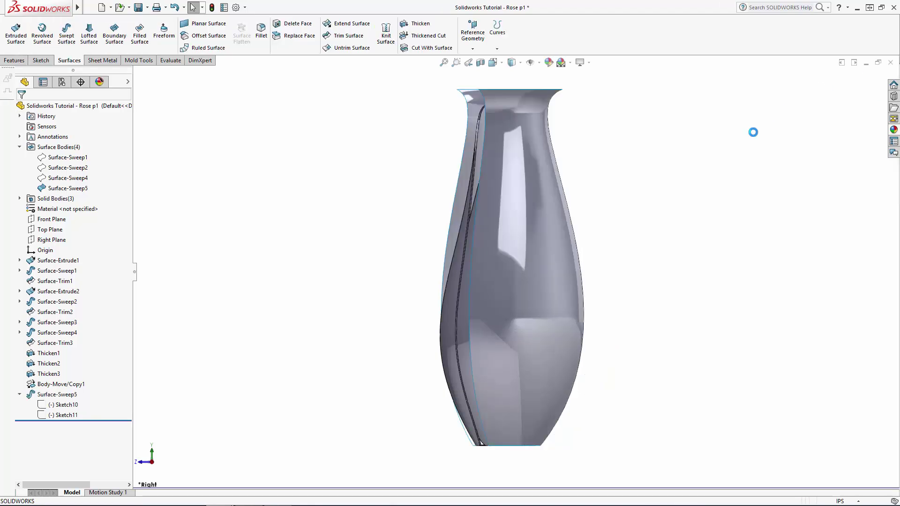
# Step: Trim the outer petal surface with Surface-Sweep7 as the trim tool, removing the flared upper portion
pyautogui.click(561, 229)
pyautogui.moveTo(636, 241); pyautogui.dragTo(648, 211, button='middle')
pyautogui.click(654, 205)
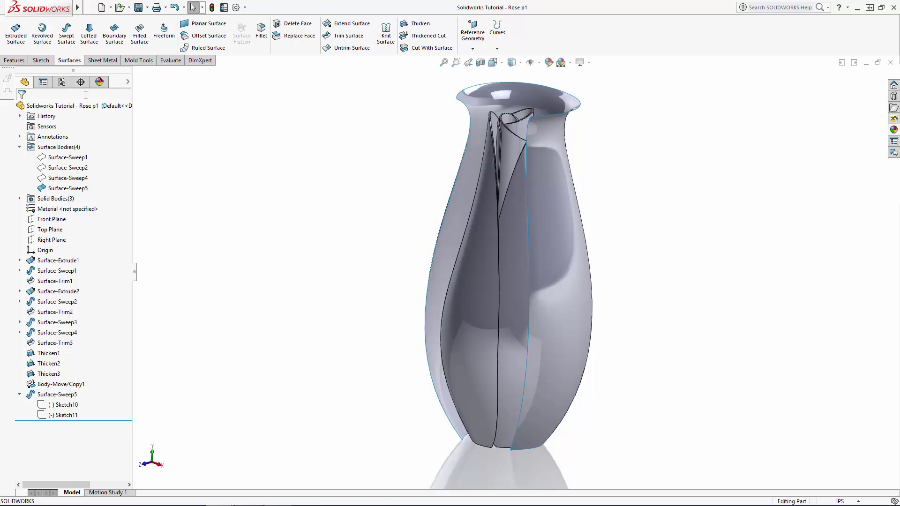
pyautogui.click(41, 60)
pyautogui.click(13, 49)
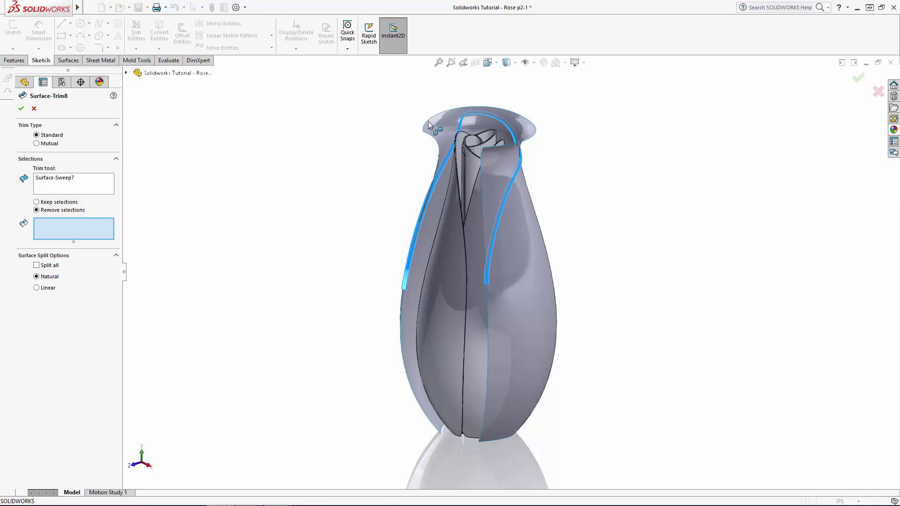
pyautogui.click(432, 127)
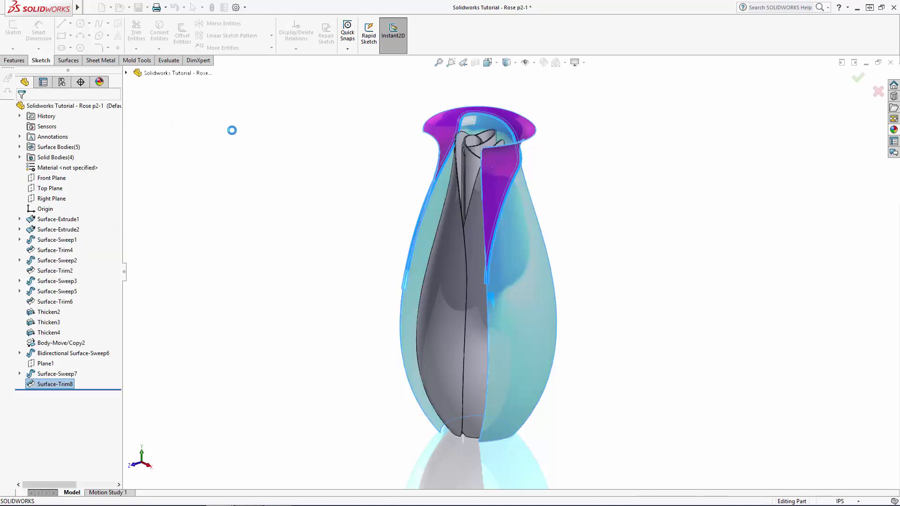
# Step: Hide the Surface-Sweep7 surface body used for trimming
pyautogui.click(20, 146)
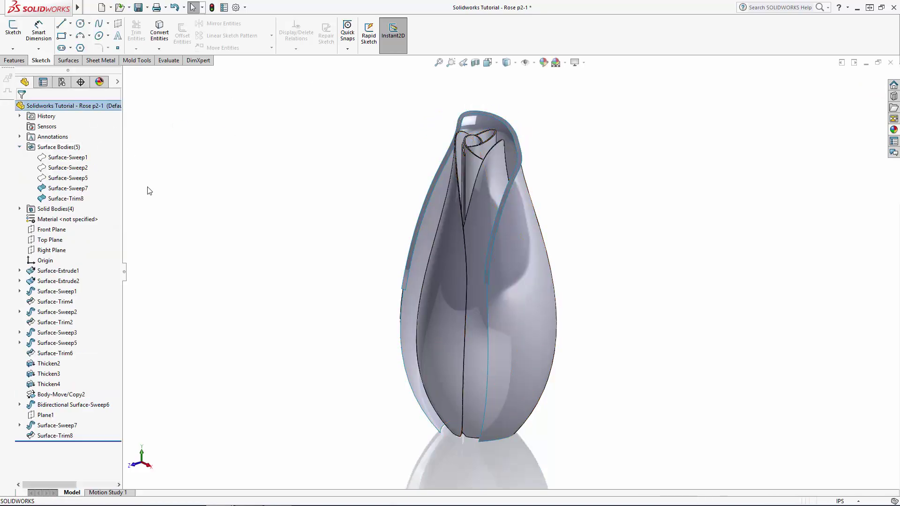
pyautogui.click(84, 190)
pyautogui.click(90, 173)
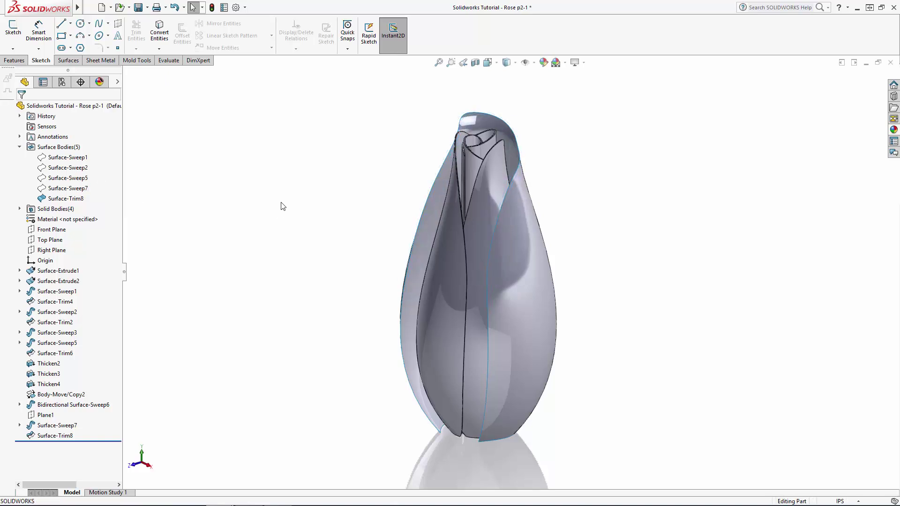
# Step: Thicken the trimmed petal surface, Surface-Trim8, by 0.0150 in
pyautogui.moveTo(336, 203); pyautogui.dragTo(444, 201, button='middle')
pyautogui.scroll(-6, 488, 157)
pyautogui.keyDown('ctrl'); pyautogui.moveTo(612, 85); pyautogui.dragTo(569, 195, button='middle'); pyautogui.keyUp('ctrl')
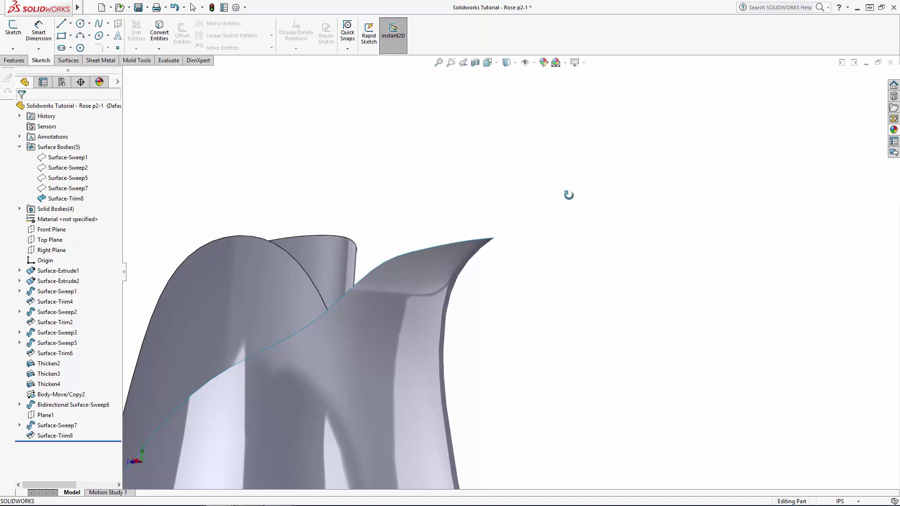
pyautogui.scroll(5, 522, 285)
pyautogui.moveTo(517, 299); pyautogui.dragTo(591, 281, button='middle')
pyautogui.click(69, 60)
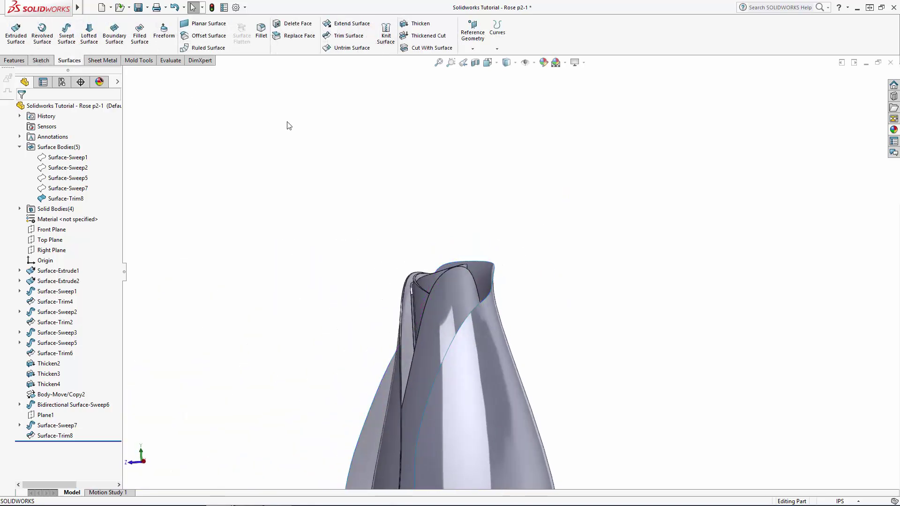
pyautogui.click(412, 23)
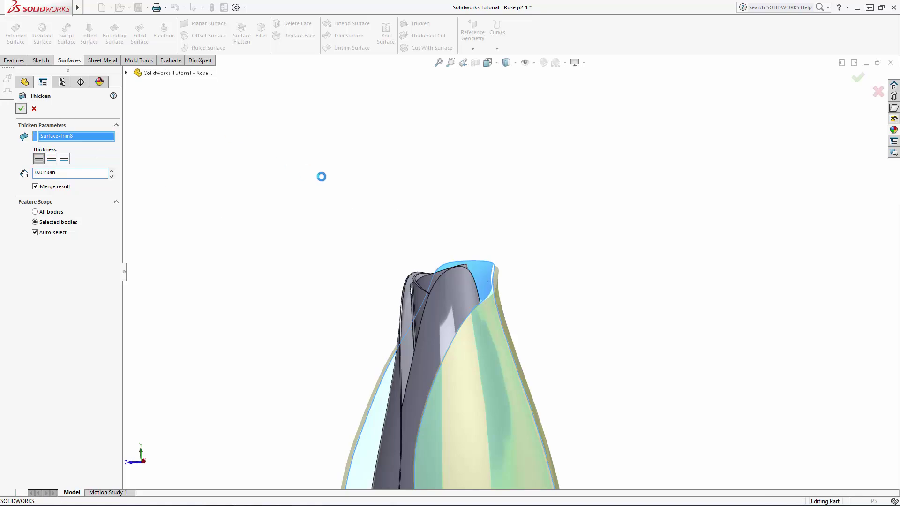
# Step: Fillet the upper rim edge of the thickened outer petal with a symmetric 0.01 in radius
pyautogui.scroll(2, 363, 216)
pyautogui.moveTo(363, 217); pyautogui.dragTo(423, 307, button='middle')
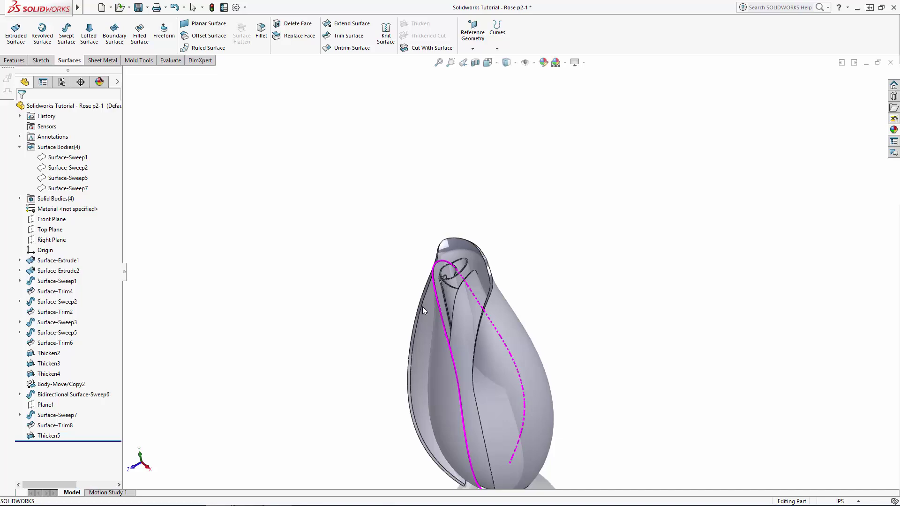
pyautogui.scroll(-5, 492, 250)
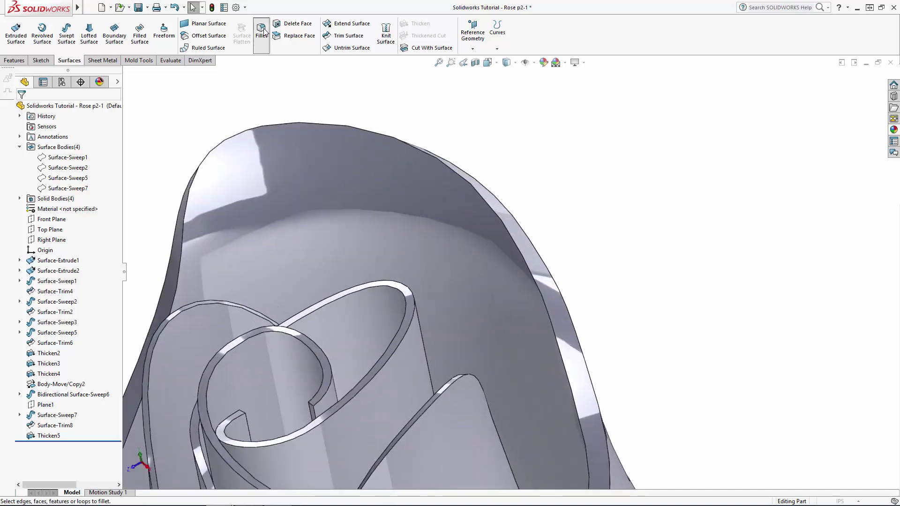
pyautogui.click(261, 31)
pyautogui.write('0.01')
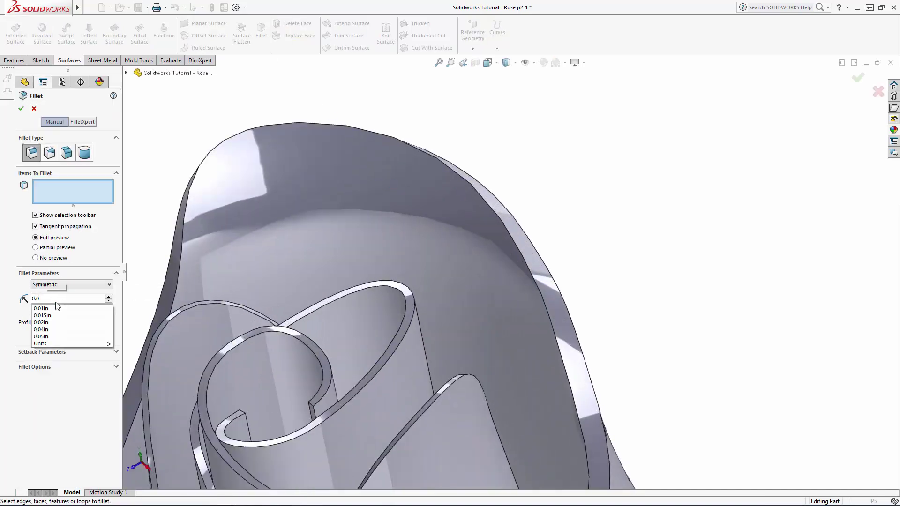
pyautogui.press('Return')
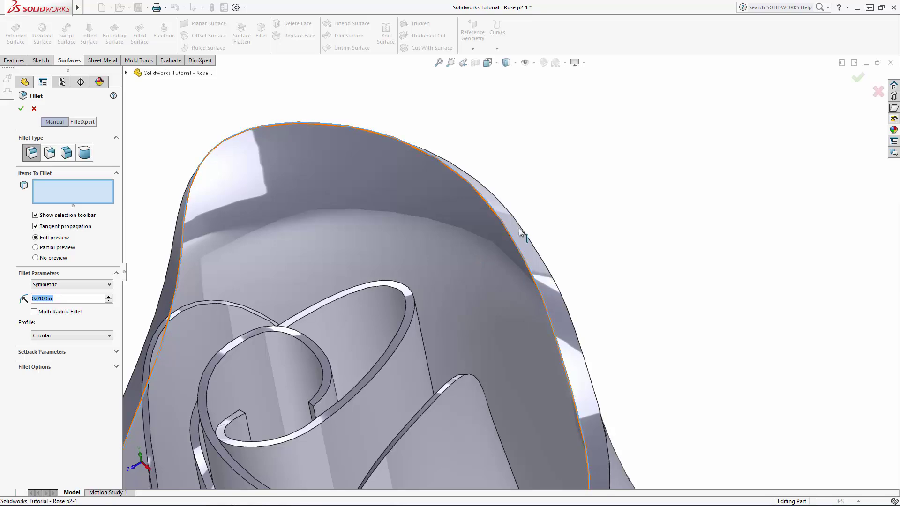
pyautogui.click(526, 199)
pyautogui.scroll(3, 618, 286)
pyautogui.scroll(5, 635, 305)
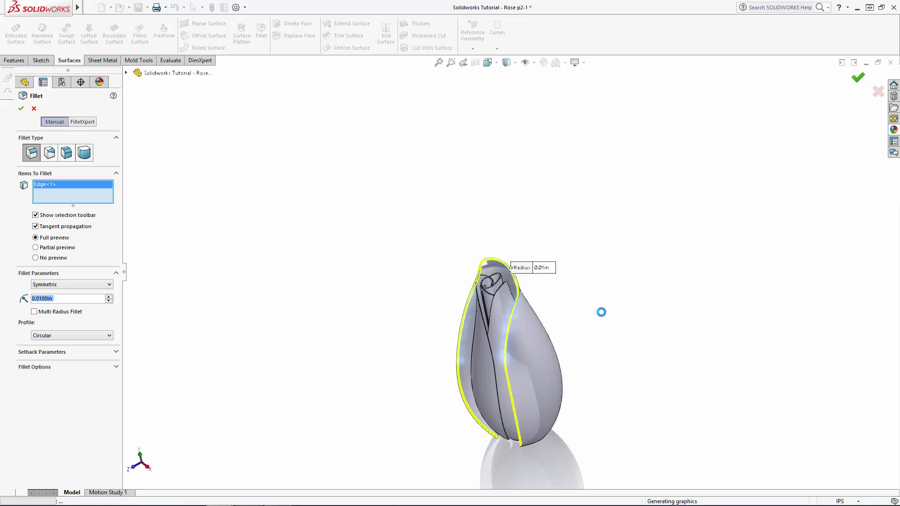
# Step: Delete the outer petal's narrow rim face, its large outer face and its bottom edge face, using the plain Delete option
pyautogui.moveTo(585, 287); pyautogui.dragTo(556, 232, button='middle')
pyautogui.scroll(-6, 539, 280)
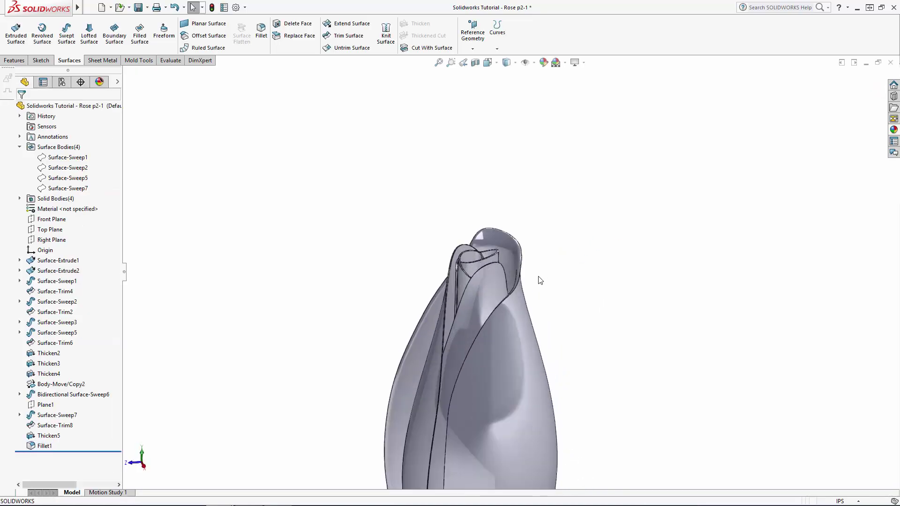
pyautogui.click(297, 23)
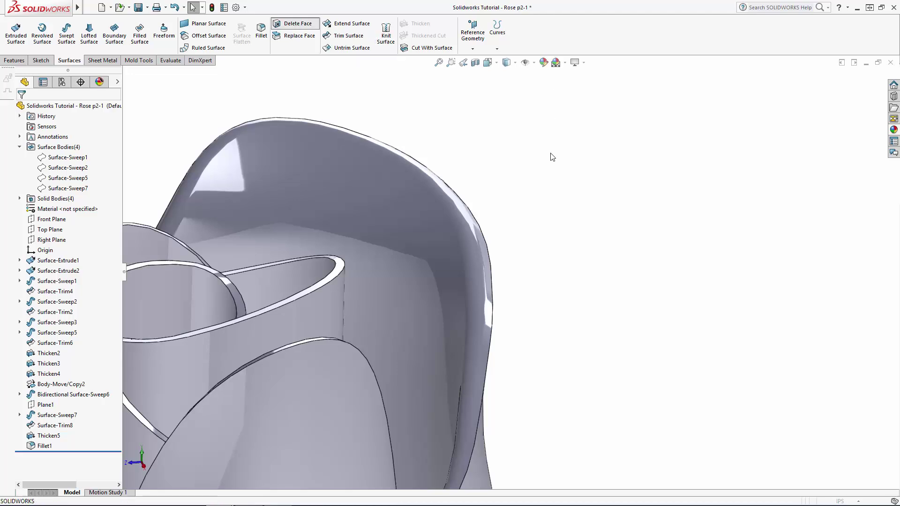
pyautogui.click(486, 250)
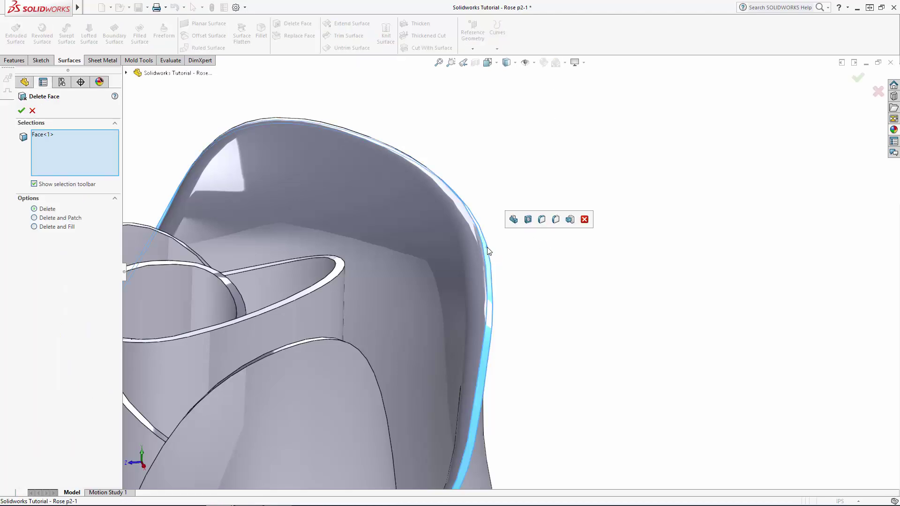
pyautogui.moveTo(487, 251); pyautogui.dragTo(489, 283, button='middle')
pyautogui.click(487, 283)
pyautogui.scroll(10, 487, 282)
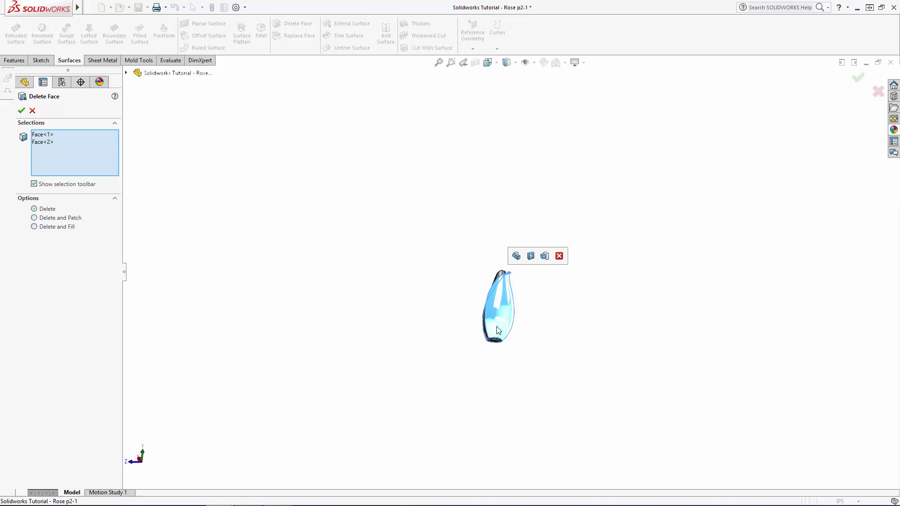
pyautogui.scroll(-12, 495, 304)
pyautogui.moveTo(361, 300); pyautogui.dragTo(419, 187, button='middle')
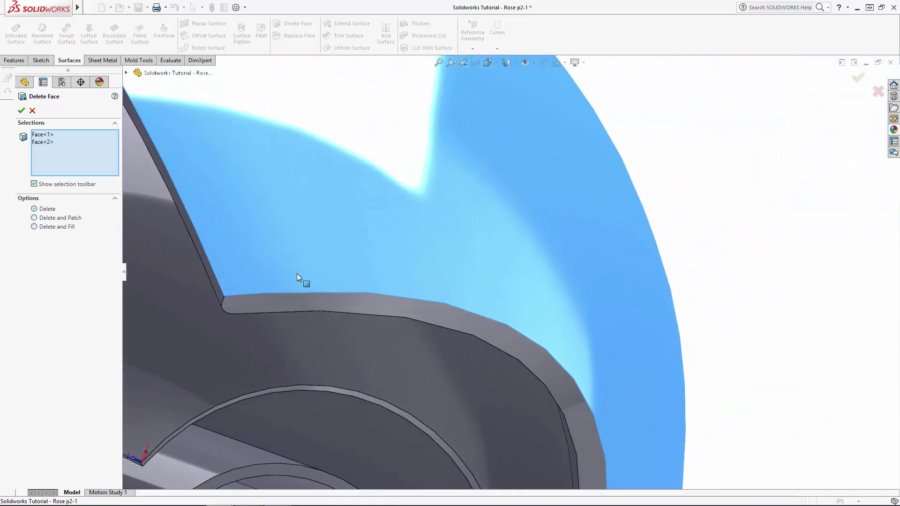
pyautogui.click(271, 299)
pyautogui.scroll(10, 370, 311)
pyautogui.moveTo(460, 140); pyautogui.dragTo(217, 223, button='middle')
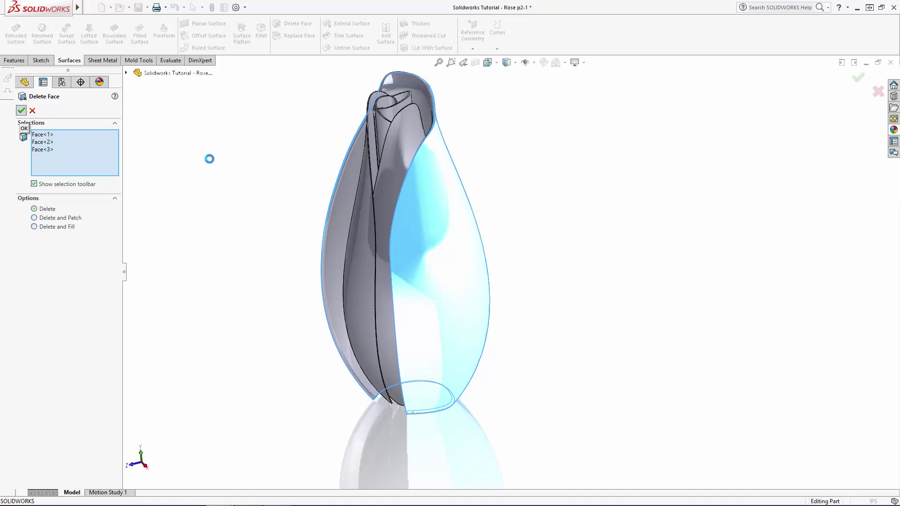
# Step: Edit DeleteFace1 to also remove the leftover narrow face along the petal's side edge
pyautogui.moveTo(227, 178); pyautogui.dragTo(426, 264, button='middle')
pyautogui.click(55, 467)
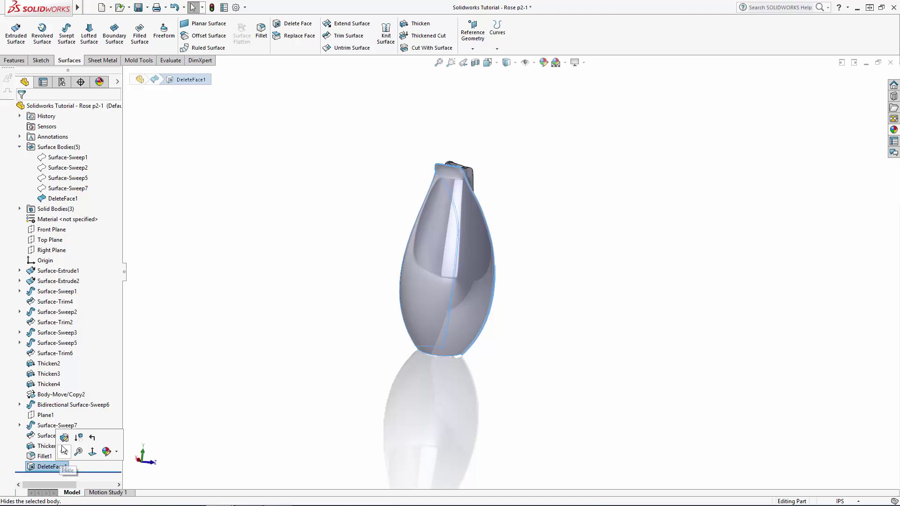
pyautogui.click(63, 437)
pyautogui.scroll(-10, 500, 283)
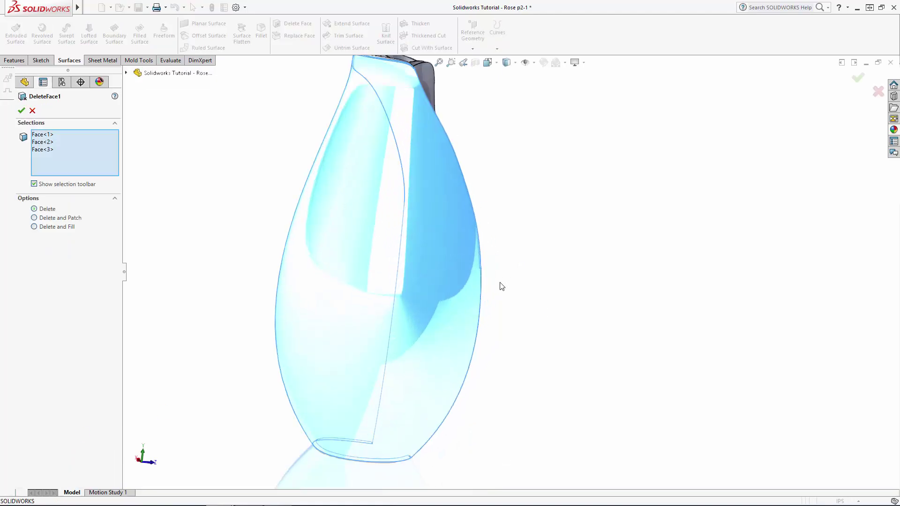
pyautogui.moveTo(445, 227); pyautogui.dragTo(286, 207, button='middle')
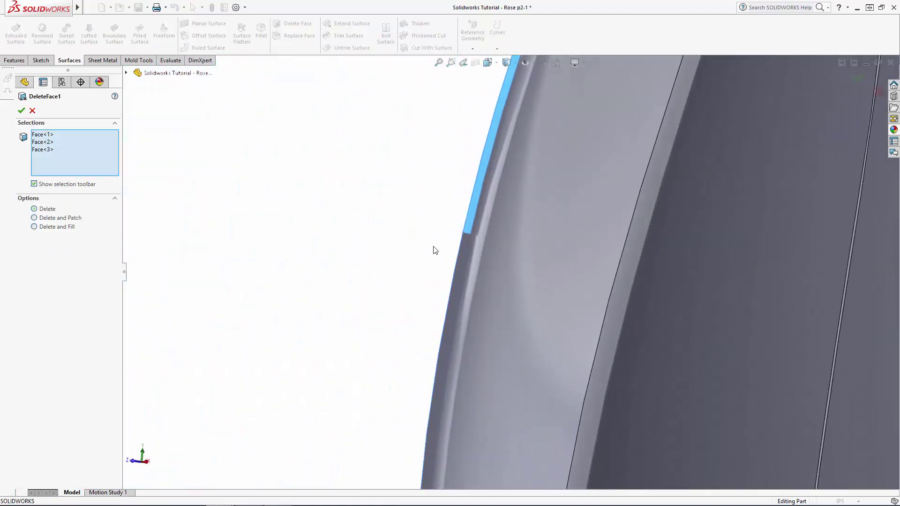
pyautogui.click(464, 246)
pyautogui.scroll(10, 377, 325)
pyautogui.click(857, 78)
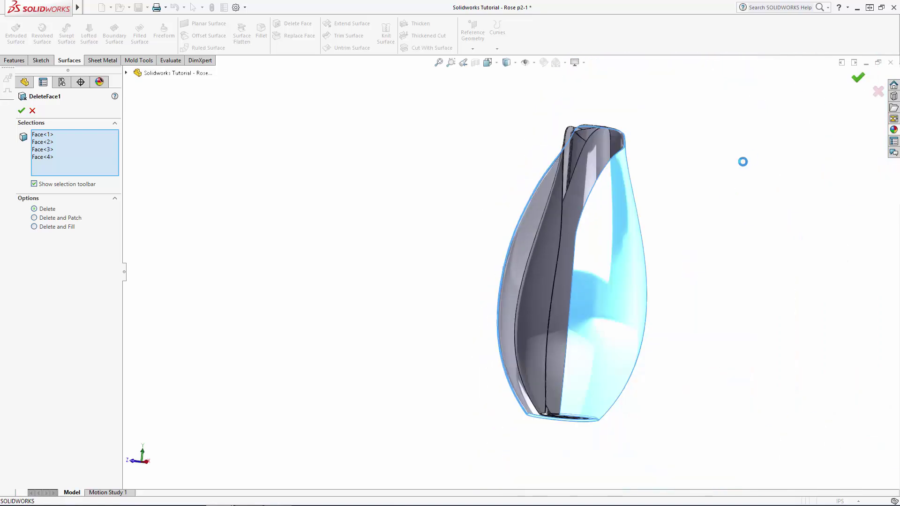
# Step: Thicken the DeleteFace1 petal surface by 0.0030 in on both sides
pyautogui.scroll(-5, 695, 275)
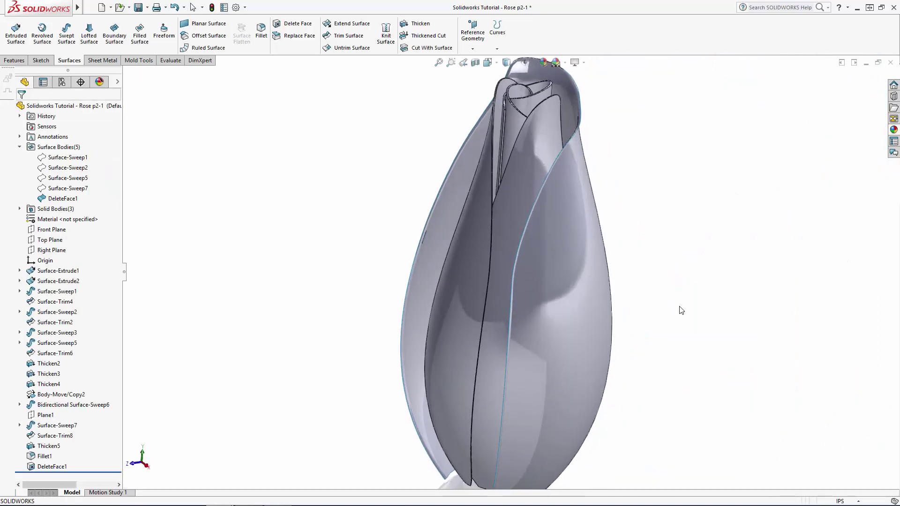
pyautogui.click(420, 23)
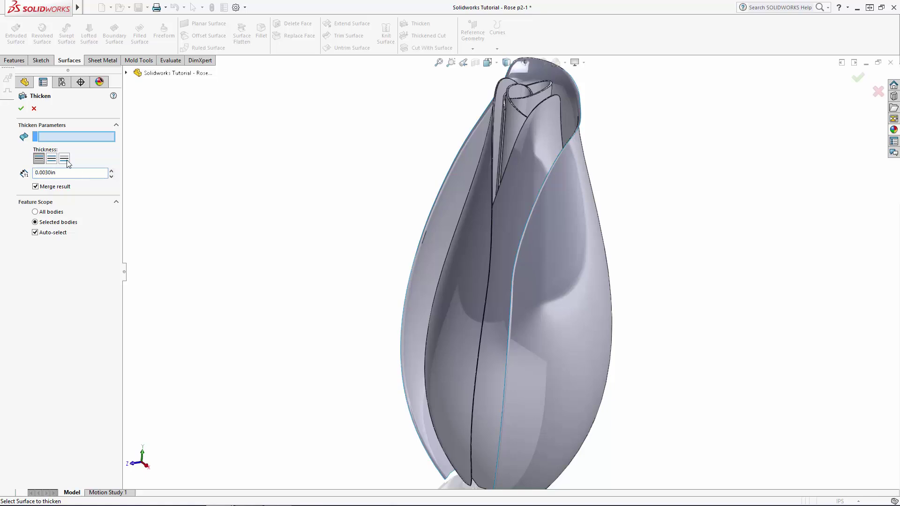
pyautogui.click(580, 273)
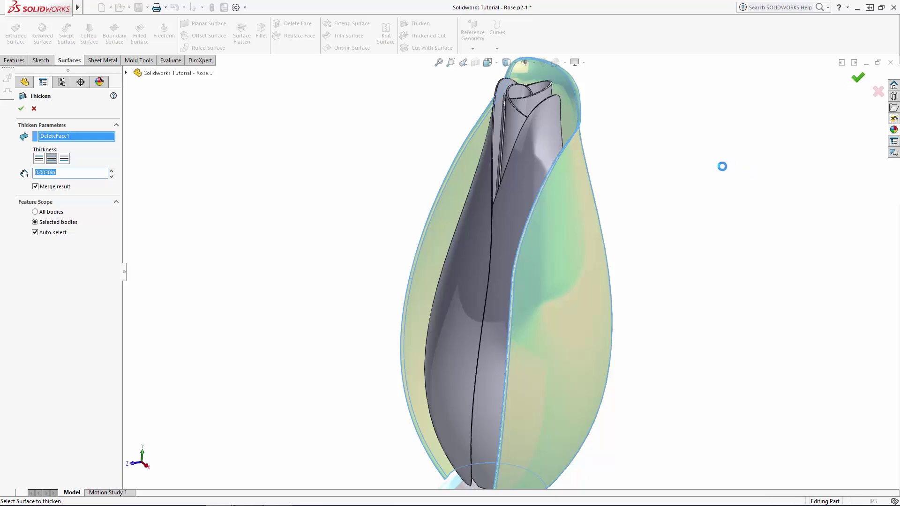
# Step: Examine the rethickened outer petal and its curled rim from several angles and close up
pyautogui.scroll(4, 657, 158)
pyautogui.scroll(-1, 563, 161)
pyautogui.moveTo(559, 148); pyautogui.dragTo(545, 90, button='middle')
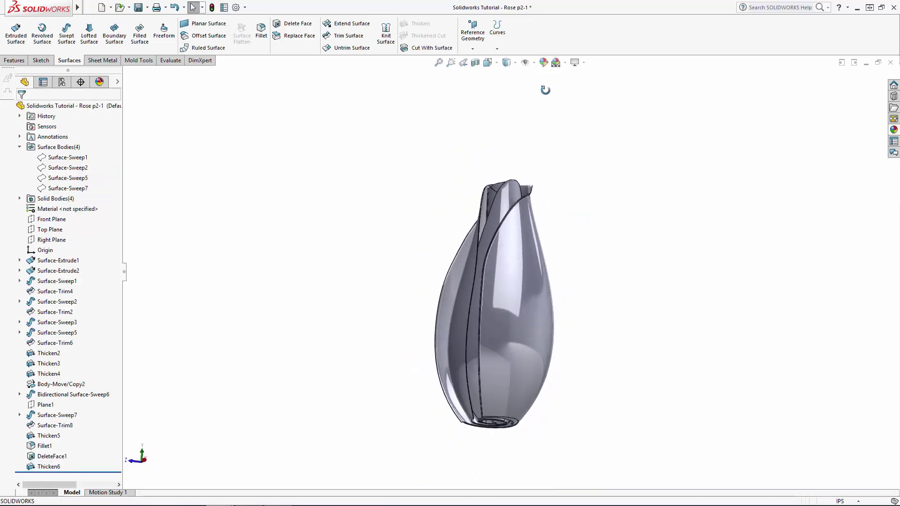
pyautogui.scroll(-10, 534, 197)
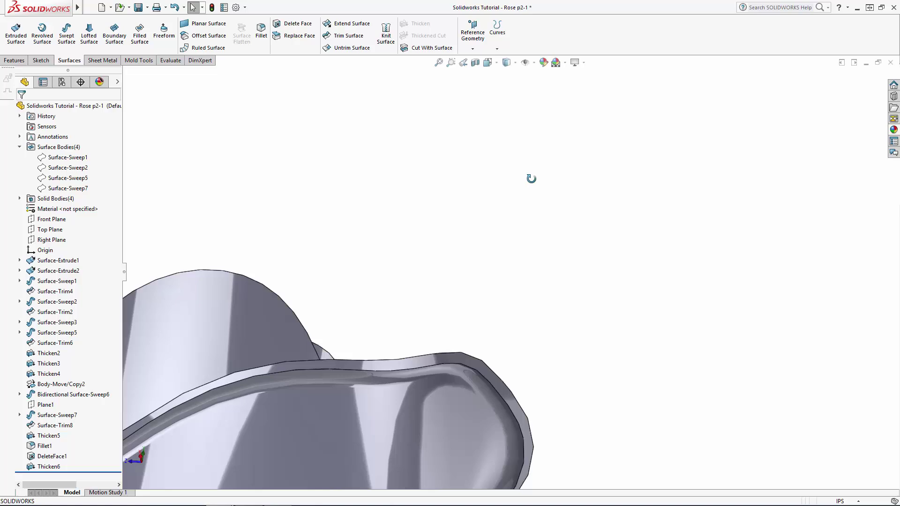
pyautogui.moveTo(531, 178); pyautogui.dragTo(444, 267, button='middle')
pyautogui.moveTo(443, 267); pyautogui.dragTo(478, 307, button='middle')
pyautogui.click(482, 310)
pyautogui.scroll(5, 496, 313)
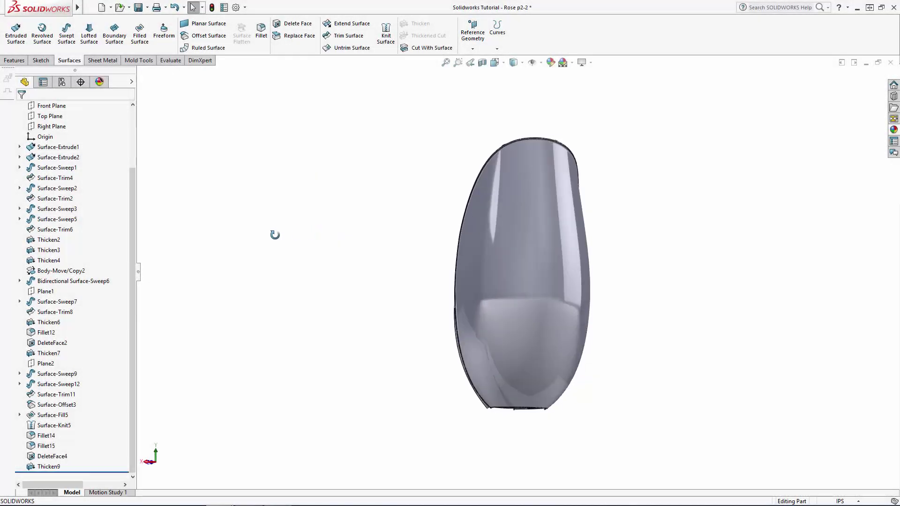
# Step: Create a reference axis at the intersection of the Front Plane and the Right Plane
pyautogui.moveTo(275, 235); pyautogui.dragTo(326, 218, button='middle')
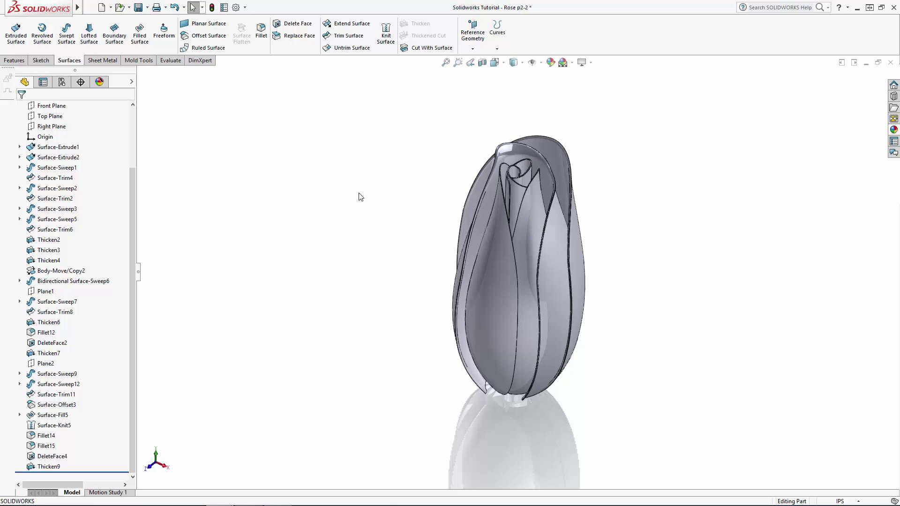
pyautogui.click(474, 42)
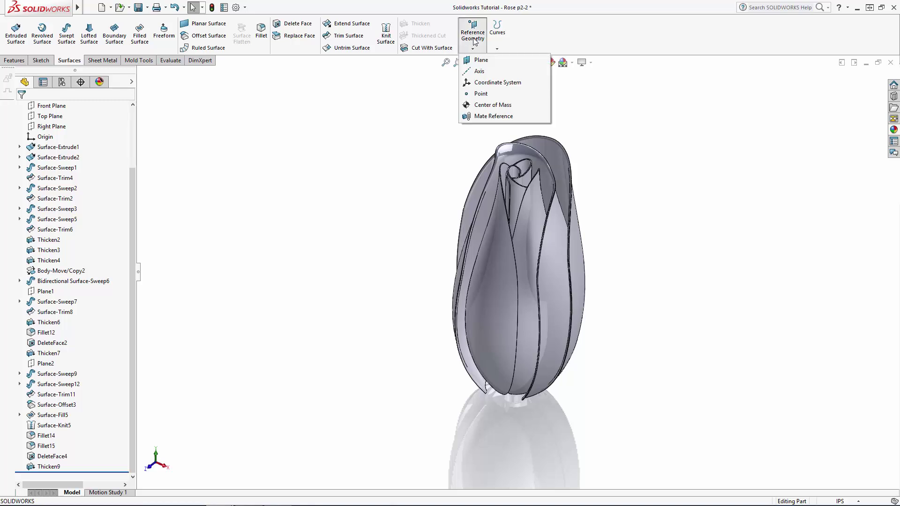
pyautogui.click(478, 72)
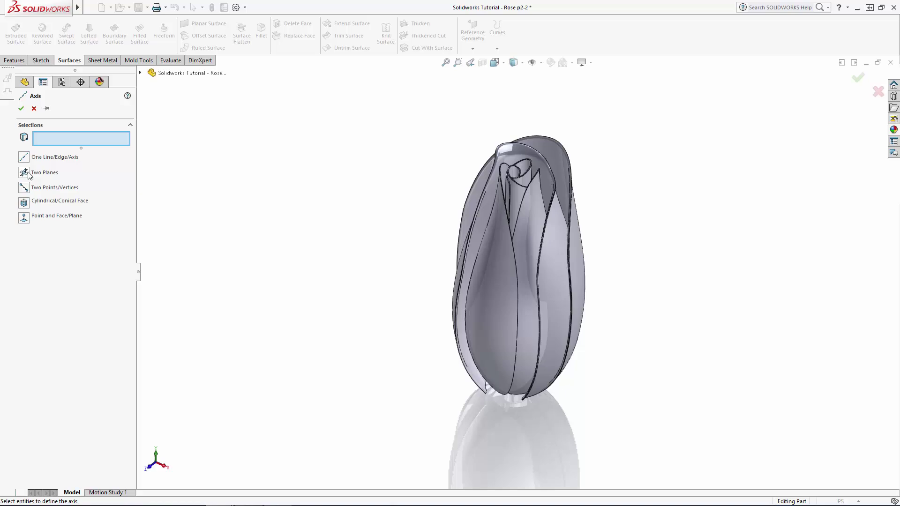
pyautogui.click(142, 73)
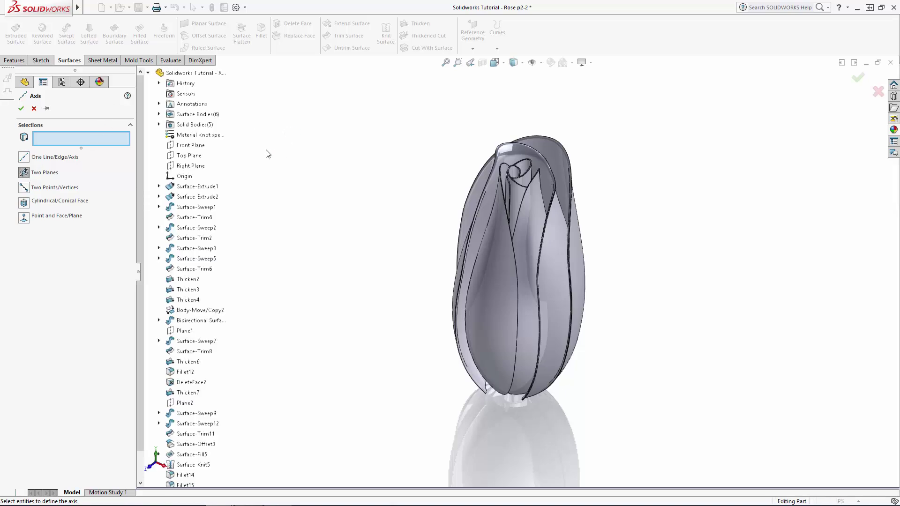
pyautogui.click(197, 145)
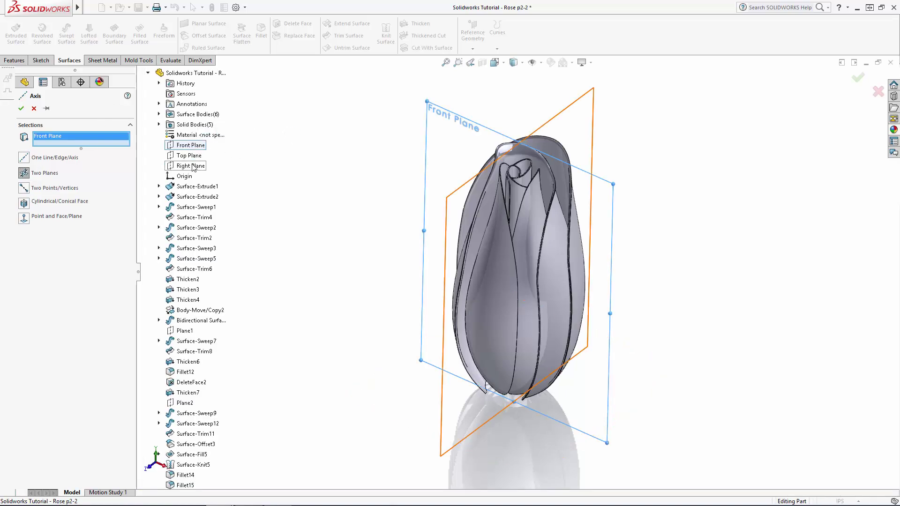
pyautogui.click(202, 167)
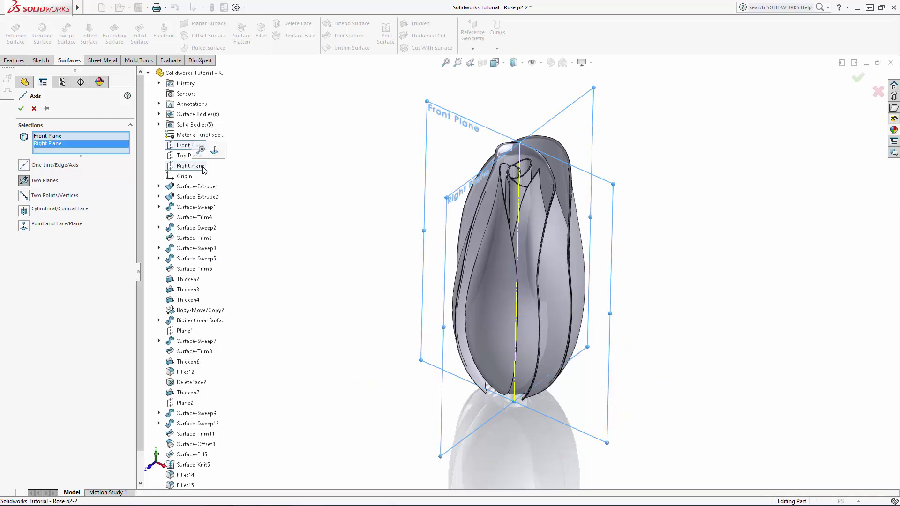
pyautogui.click(858, 78)
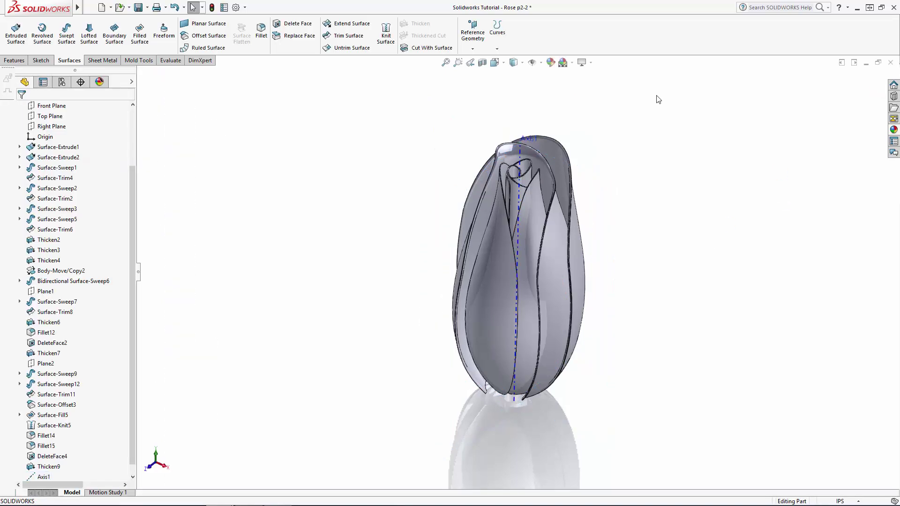
# Step: Circular-pattern the outermost petal body, Thicken9, around Axis1 with 3 equally spaced instances over 360 degrees
pyautogui.click(15, 61)
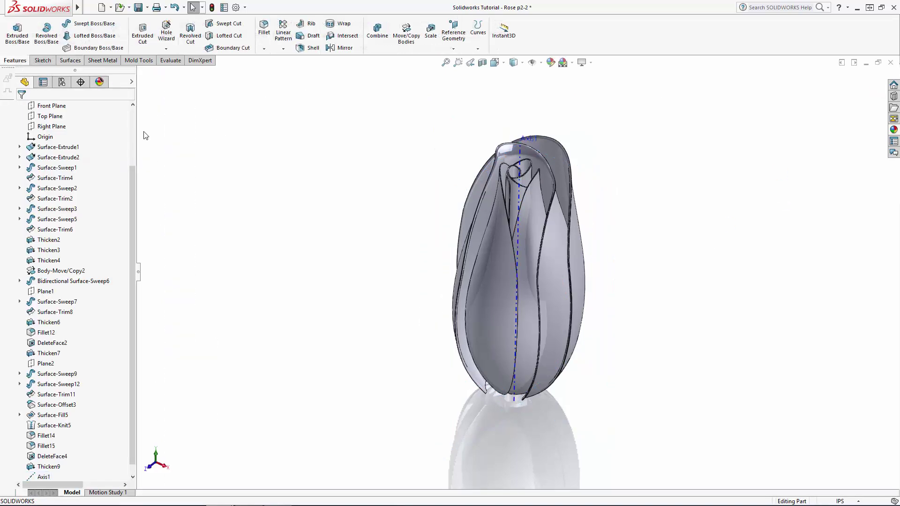
pyautogui.click(284, 50)
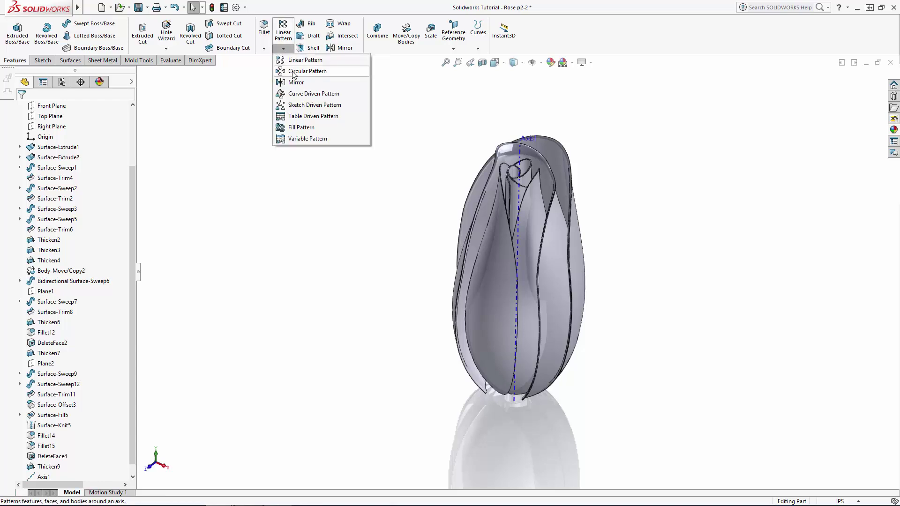
pyautogui.click(294, 72)
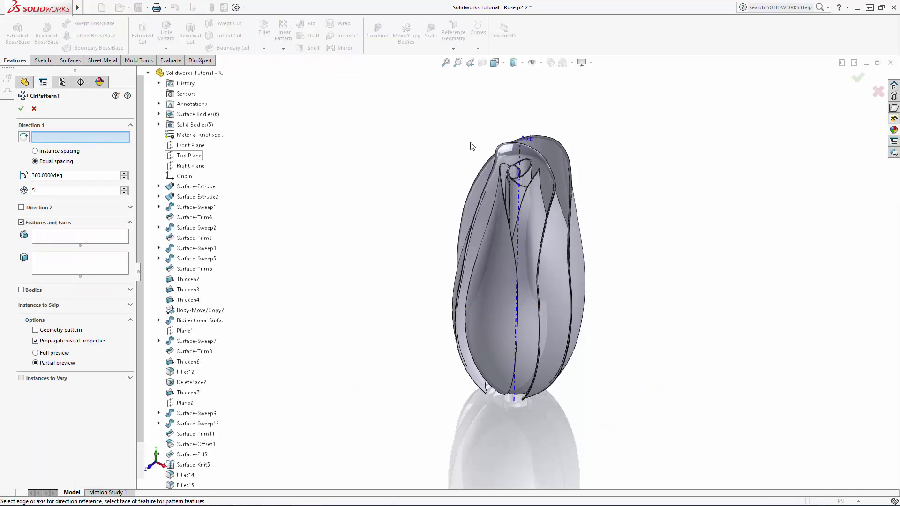
pyautogui.click(520, 158)
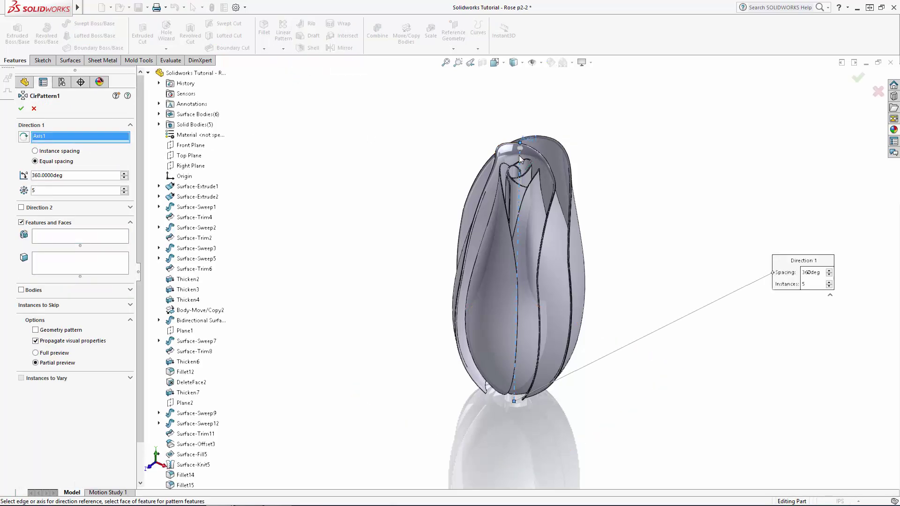
pyautogui.click(28, 291)
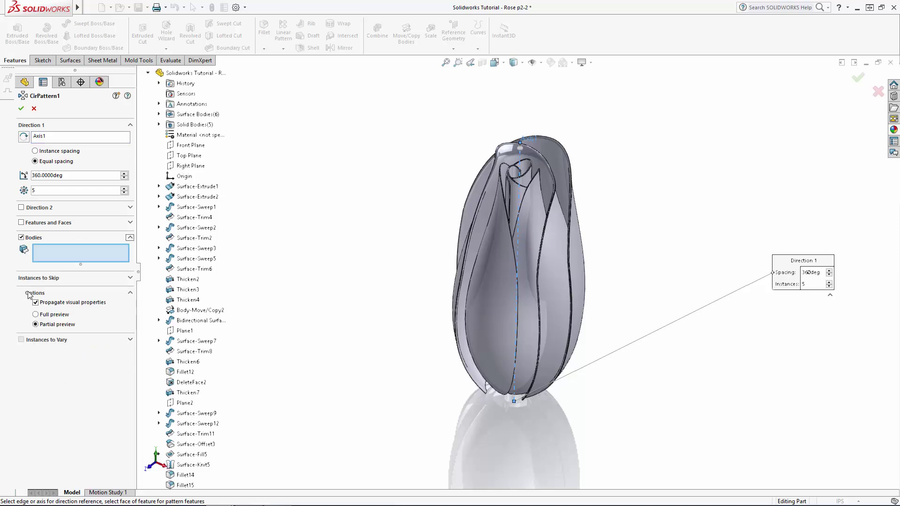
pyautogui.click(577, 221)
pyautogui.doubleClick(87, 190)
pyautogui.write('3')
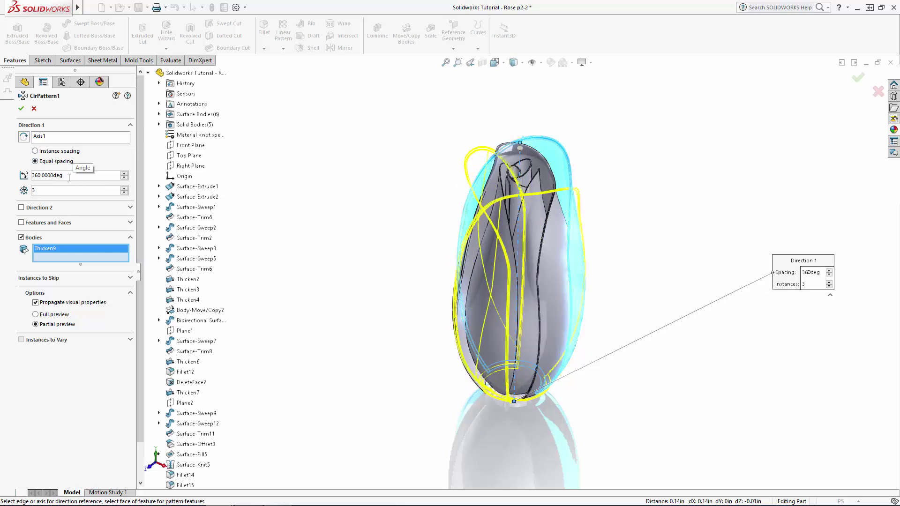
pyautogui.click(21, 109)
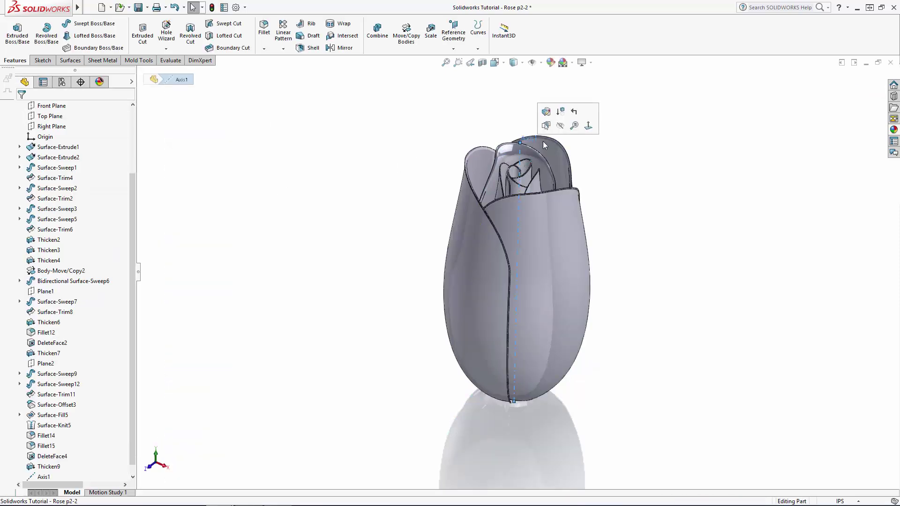
# Step: Show the central reference axis, Axis1, in the rose model
pyautogui.moveTo(391, 213)
pyautogui.mouseDown(button='middle')
pyautogui.moveTo(388, 293)
pyautogui.moveTo(396, 228)
pyautogui.mouseUp(button='middle')
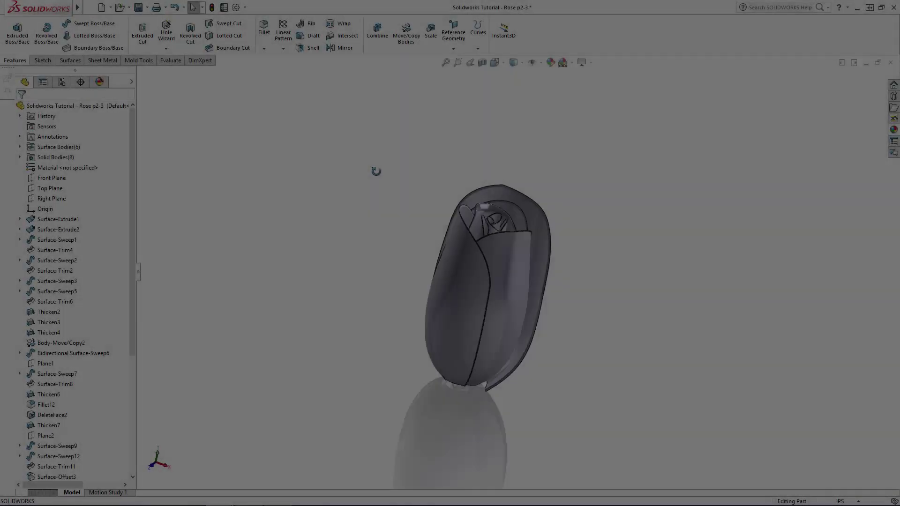
pyautogui.moveTo(375, 170); pyautogui.dragTo(363, 195, button='middle')
pyautogui.moveTo(519, 221); pyautogui.dragTo(564, 235, button='middle')
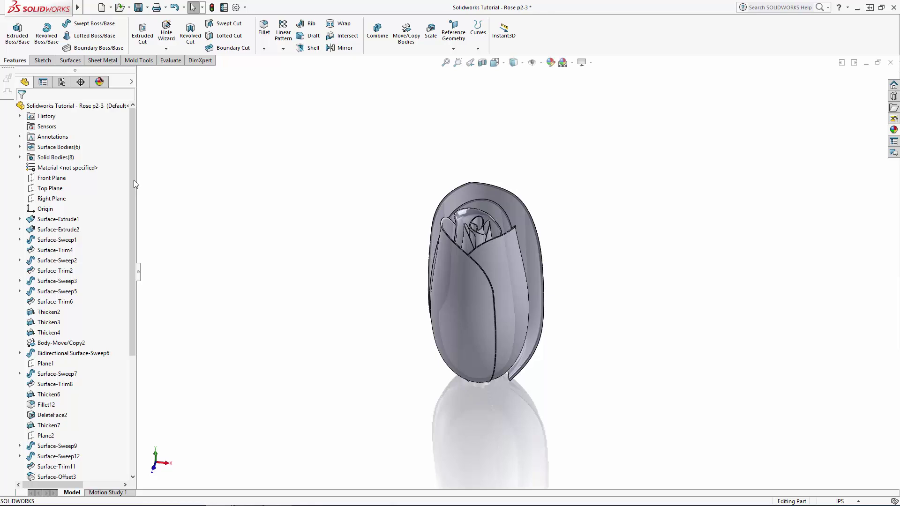
pyautogui.moveTo(134, 183); pyautogui.dragTo(134, 300)
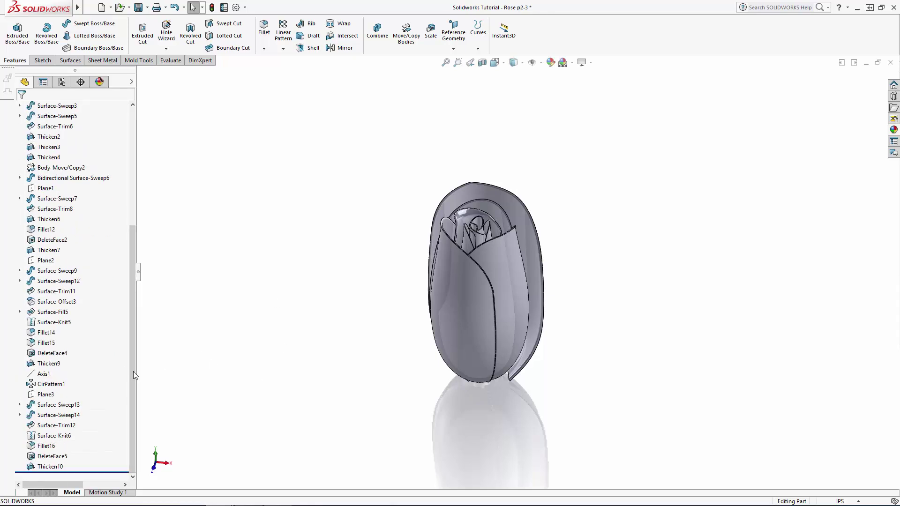
pyautogui.click(44, 374)
pyautogui.moveTo(260, 99); pyautogui.dragTo(271, 109, button='middle')
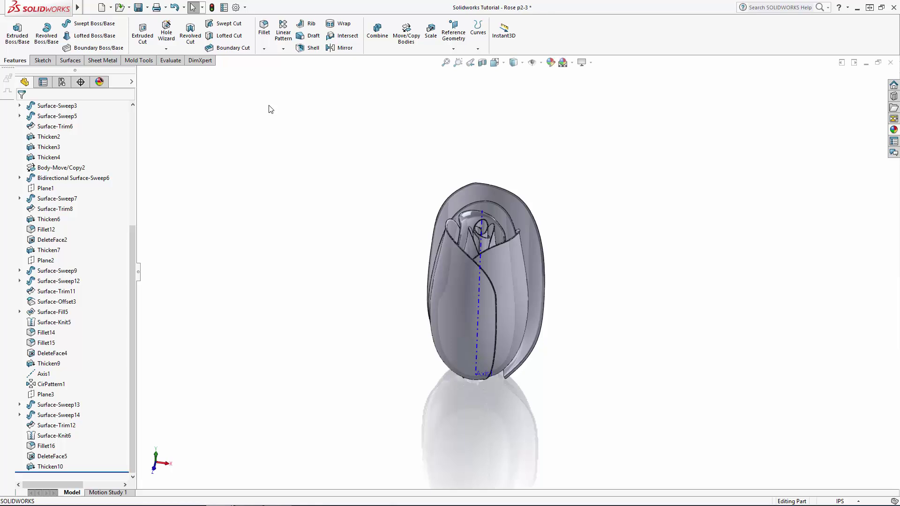
# Step: Set up a circular pattern of the outermost petal body, Thicken10, around Axis1 with 6 equally spaced instances over 360 degrees
pyautogui.click(283, 48)
pyautogui.click(298, 60)
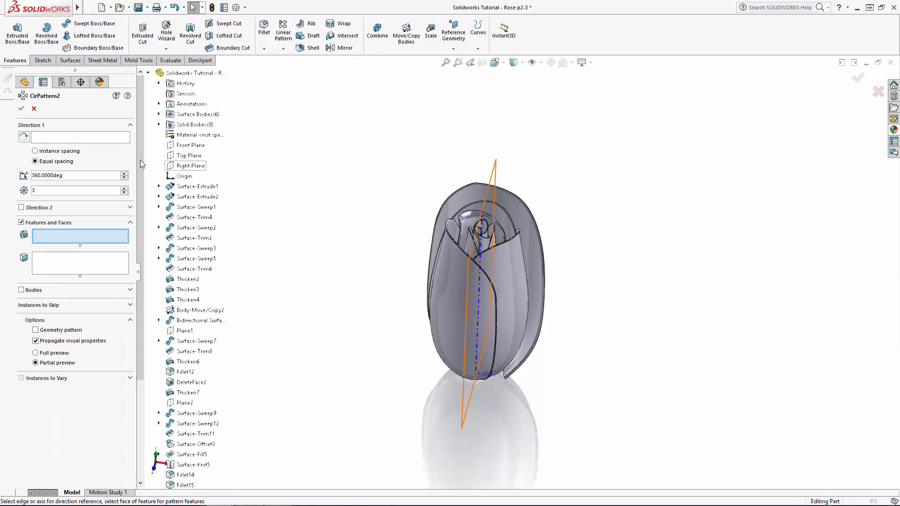
pyautogui.click(477, 310)
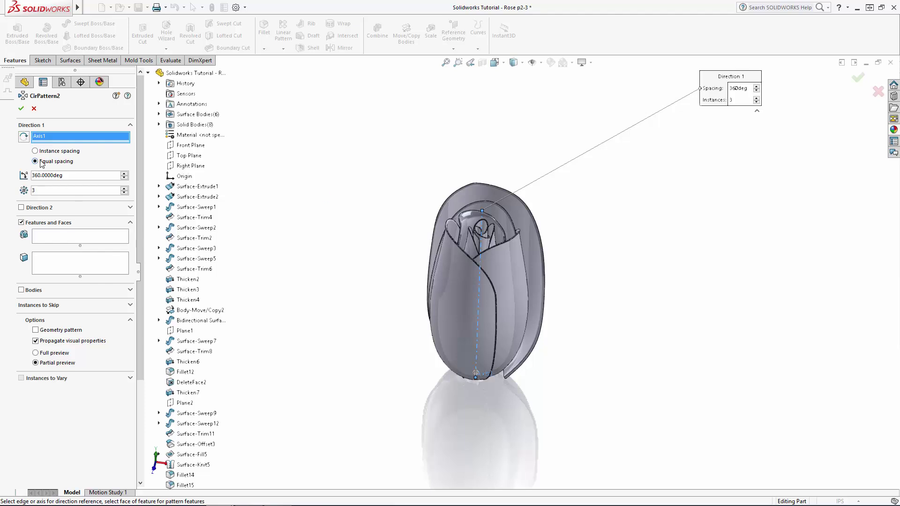
pyautogui.doubleClick(50, 193)
pyautogui.write('6')
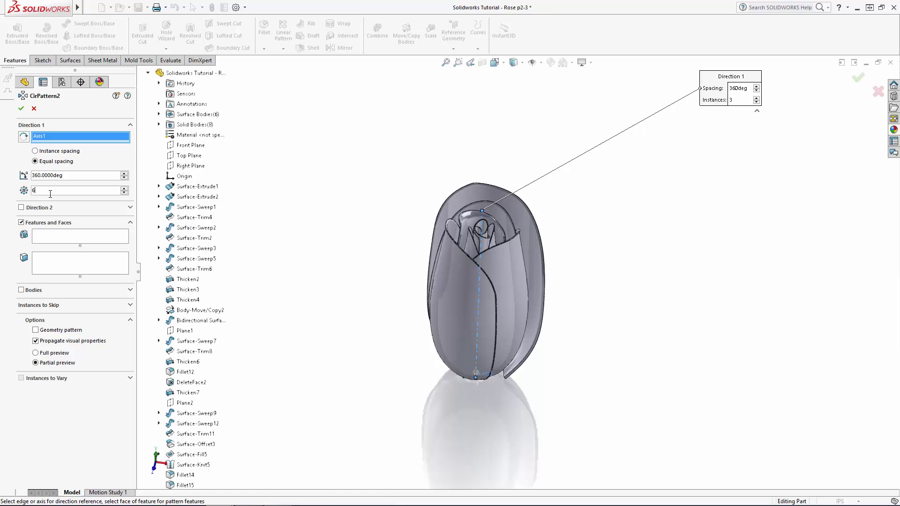
pyautogui.click(34, 295)
pyautogui.click(537, 281)
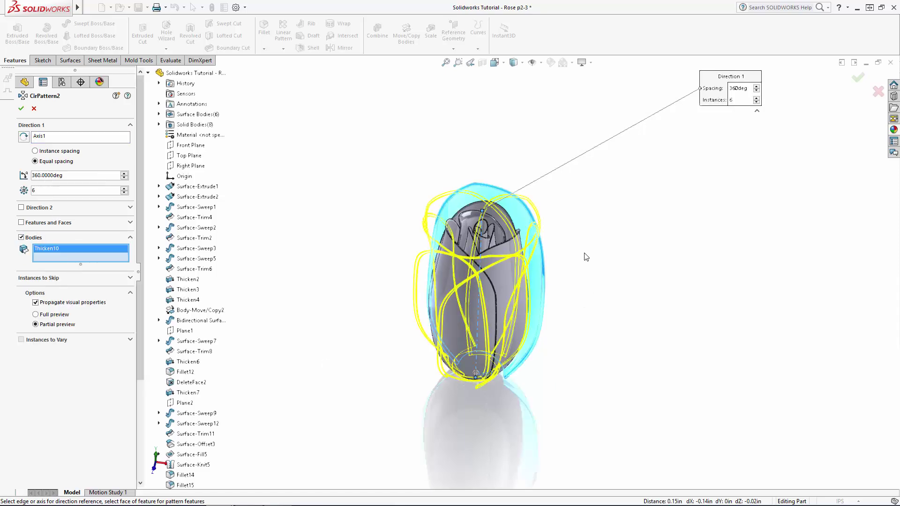
# Step: Skip instances 3 and 6 of the Thicken10 petal pattern and create the pattern
pyautogui.moveTo(591, 258); pyautogui.dragTo(585, 325, button='middle')
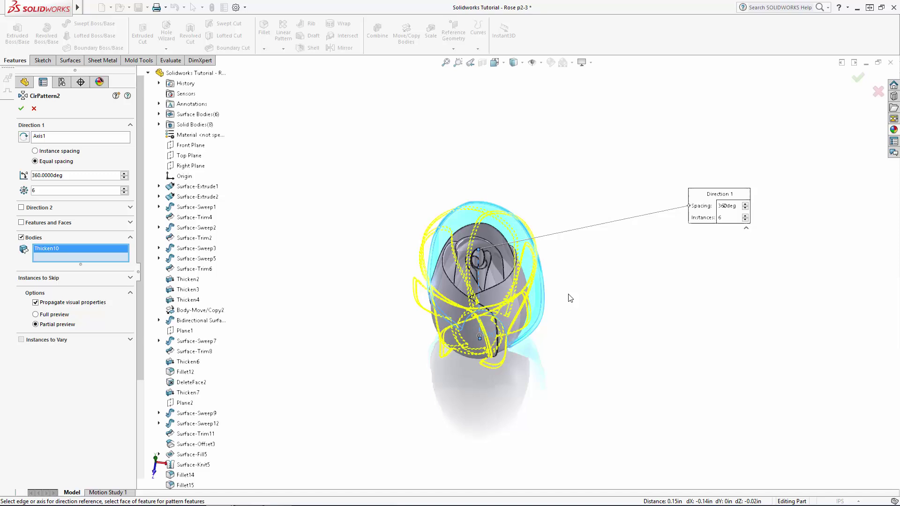
pyautogui.scroll(-3, 579, 309)
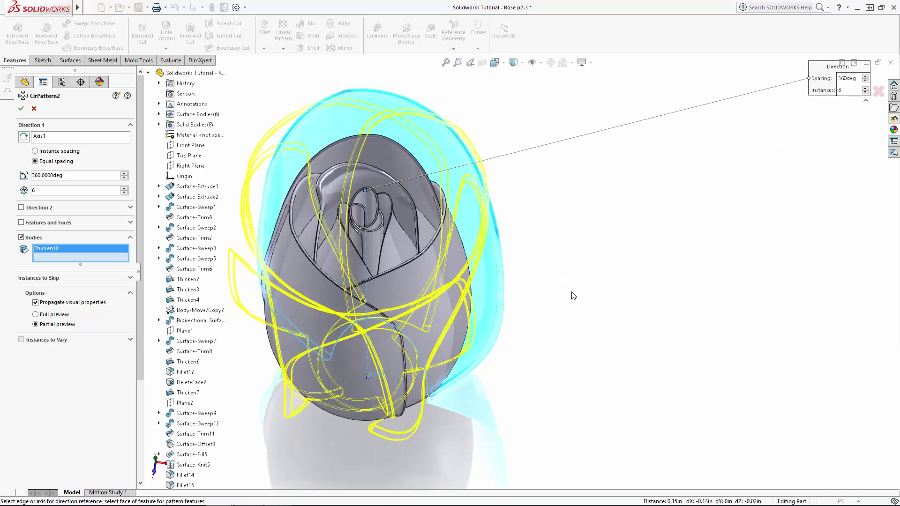
pyautogui.click(35, 279)
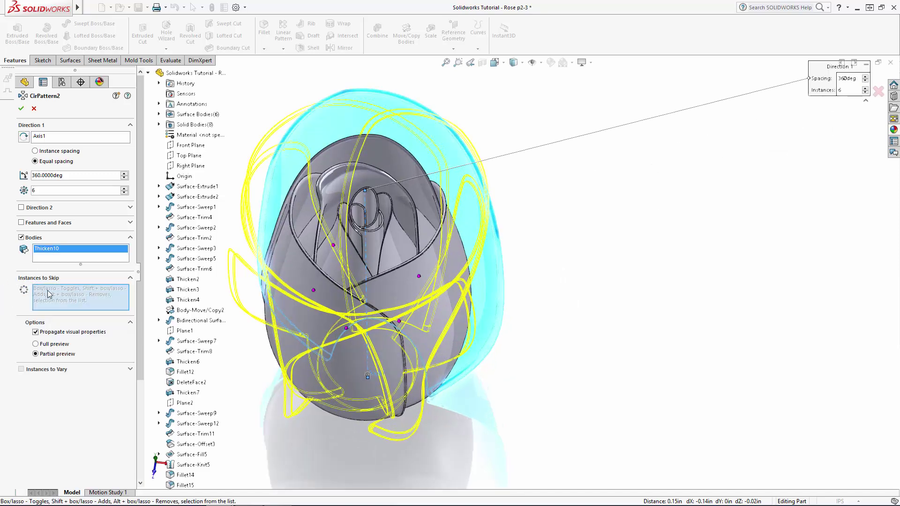
pyautogui.click(314, 290)
pyautogui.click(419, 277)
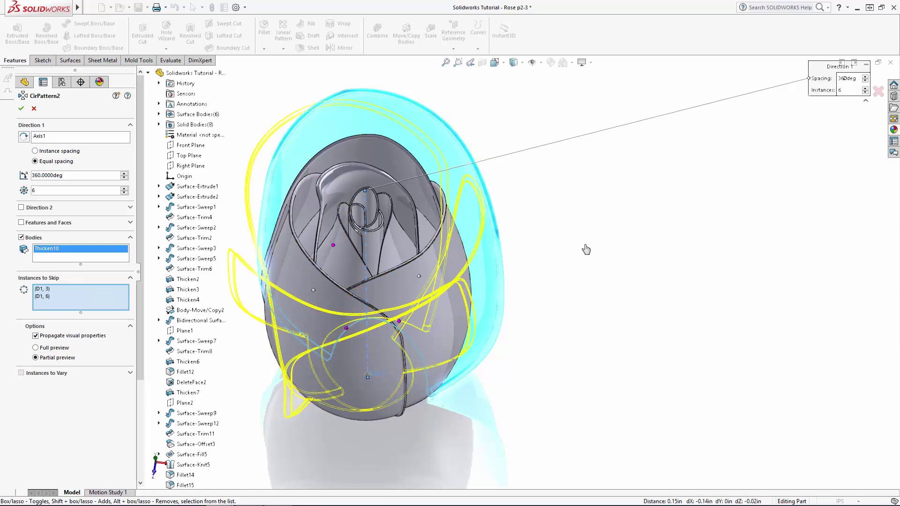
pyautogui.moveTo(584, 249)
pyautogui.mouseDown(button='middle')
pyautogui.moveTo(621, 263)
pyautogui.moveTo(581, 227)
pyautogui.moveTo(633, 210)
pyautogui.moveTo(712, 221)
pyautogui.mouseUp(button='middle')
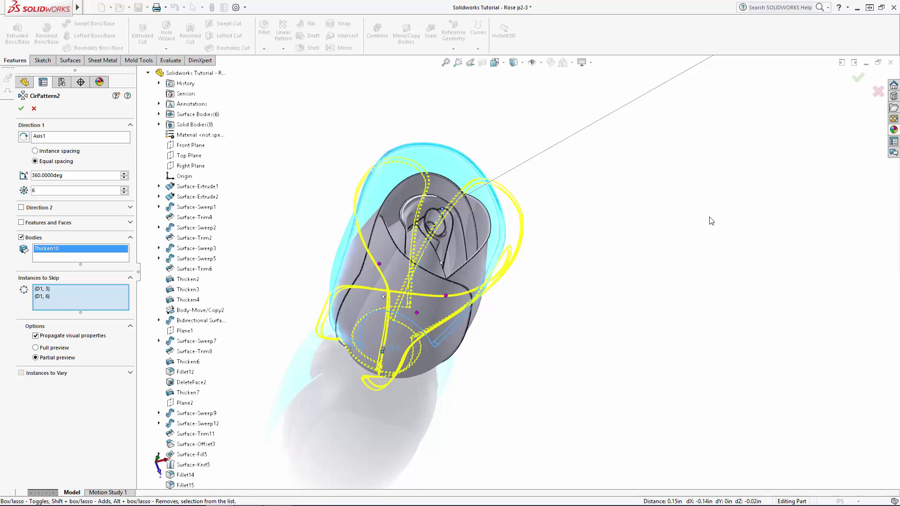
pyautogui.press('Return')
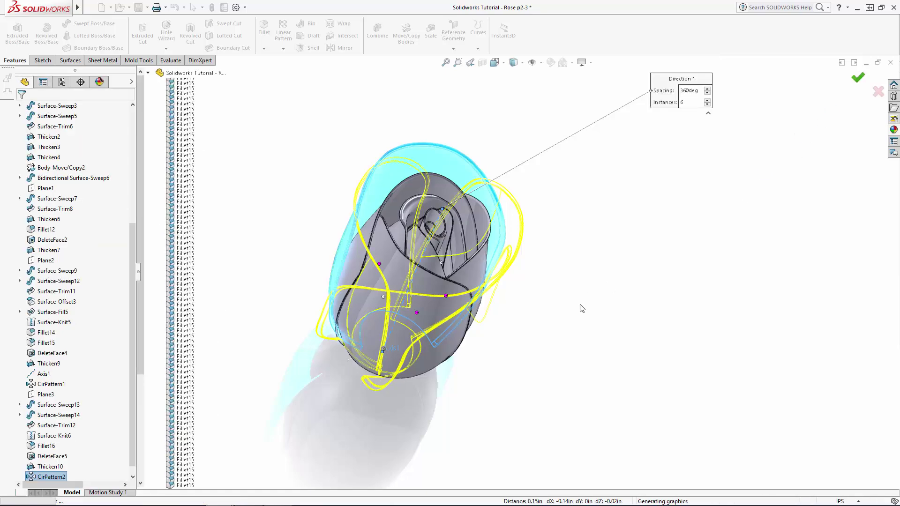
# Step: Hide the central reference axis and view the newly patterned ring of petals from another angle
pyautogui.scroll(3, 580, 305)
pyautogui.moveTo(572, 305); pyautogui.dragTo(486, 254, button='middle')
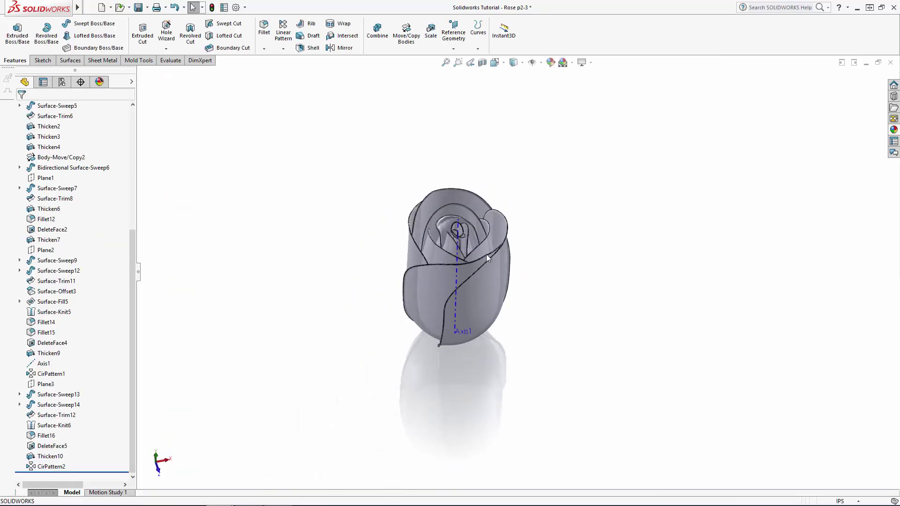
pyautogui.click(457, 256)
pyautogui.moveTo(584, 227); pyautogui.dragTo(581, 130, button='middle')
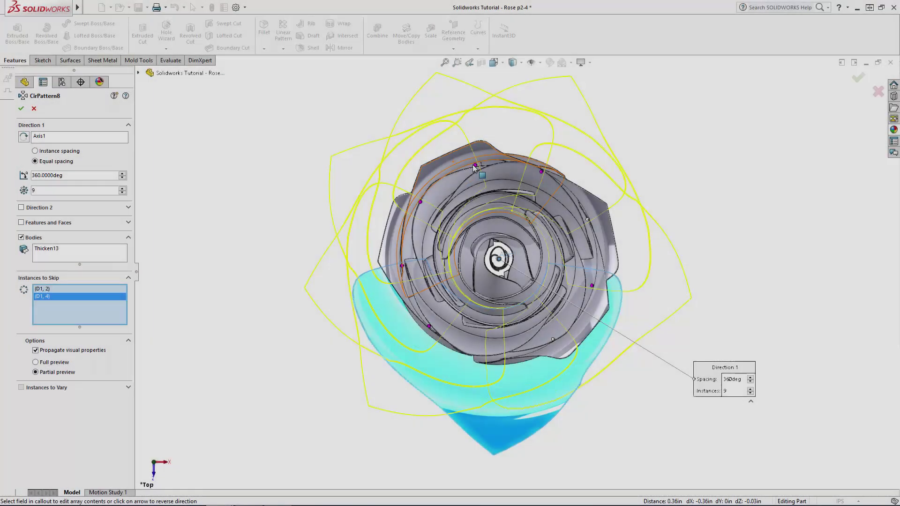
# Step: Also skip instances 6, 7 and 8 in the nine-instance circular pattern of petal body Thicken13 around Axis1, and create the pattern
pyautogui.click(474, 166)
pyautogui.click(420, 202)
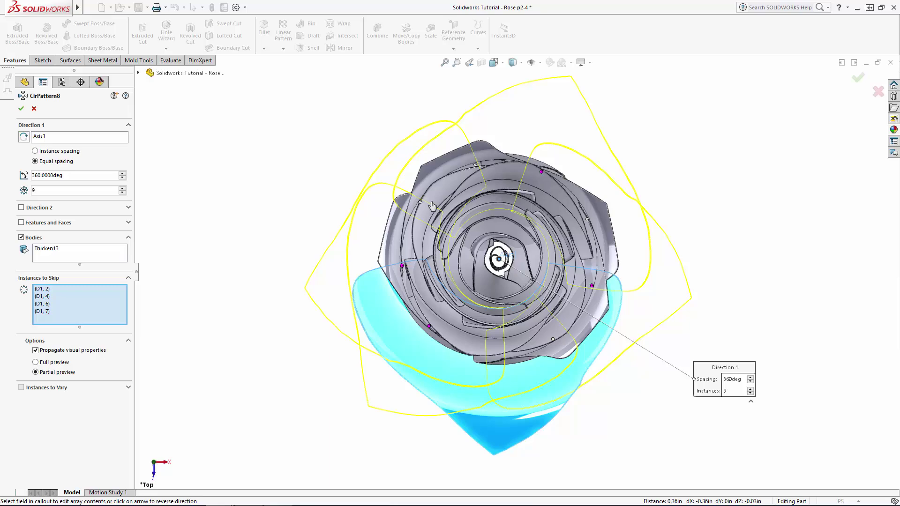
pyautogui.click(402, 266)
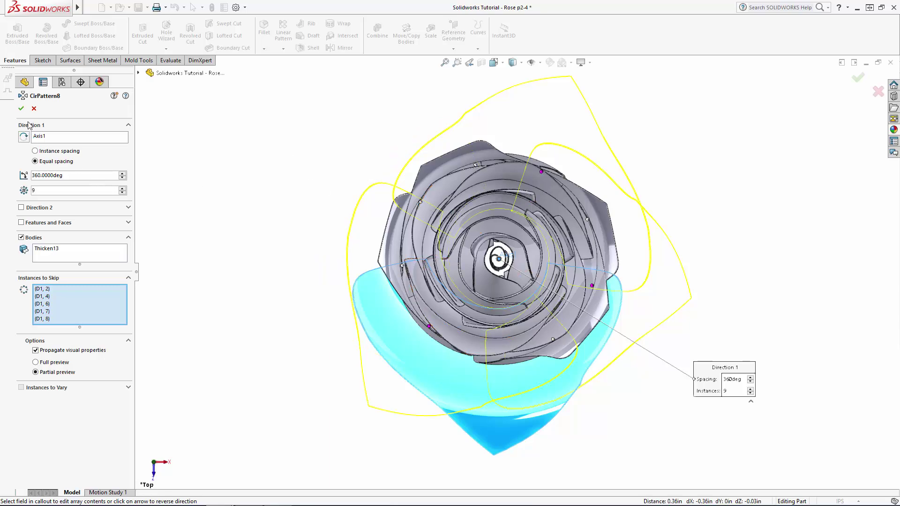
pyautogui.click(21, 109)
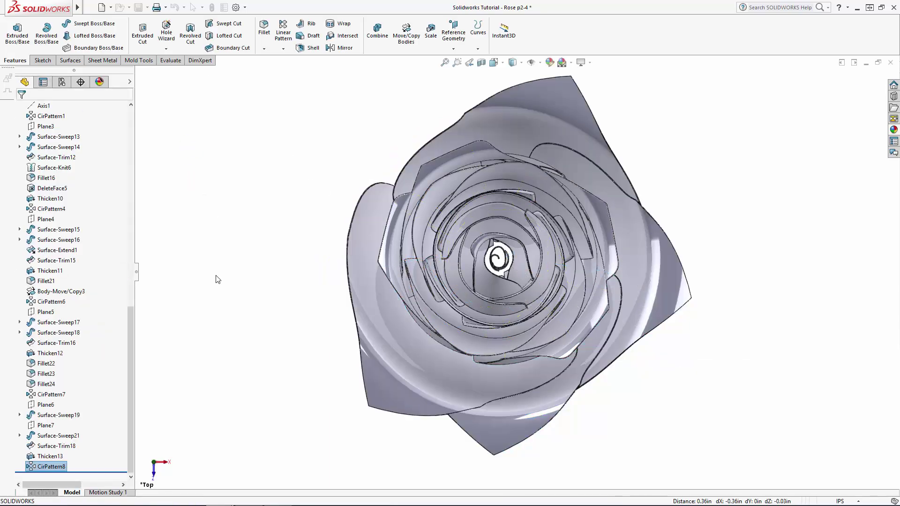
pyautogui.moveTo(251, 305); pyautogui.dragTo(20, 257, button='middle')
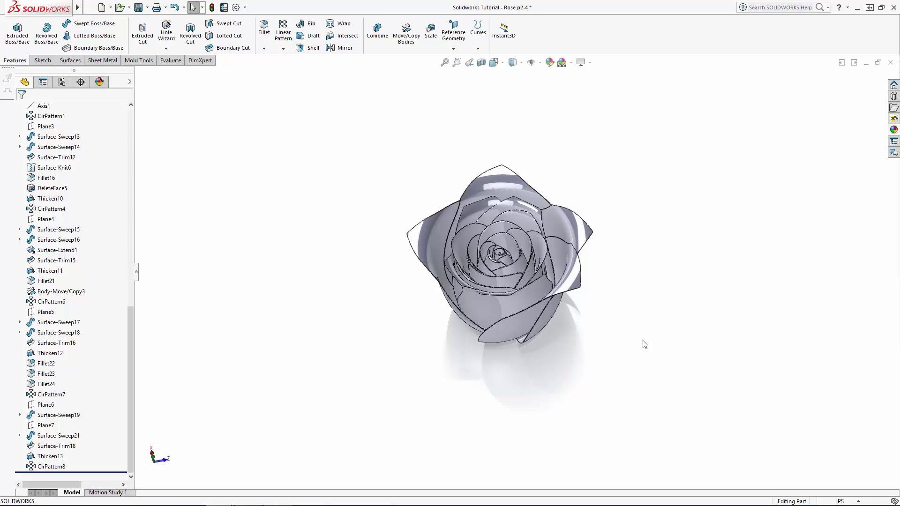